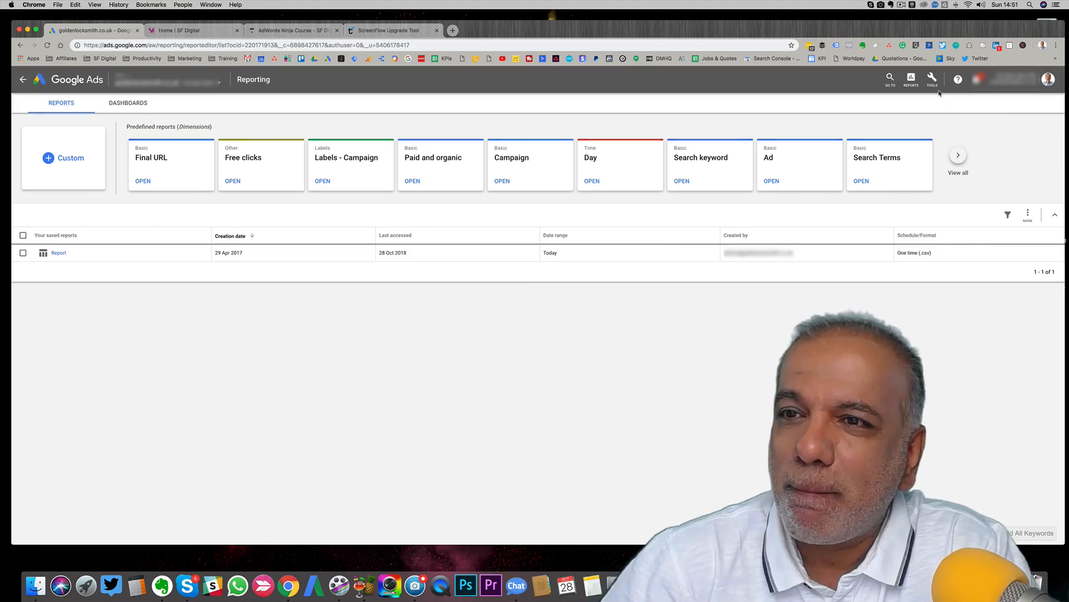
Open the reports page and create a new custom report in table format.
left_click(907, 84)
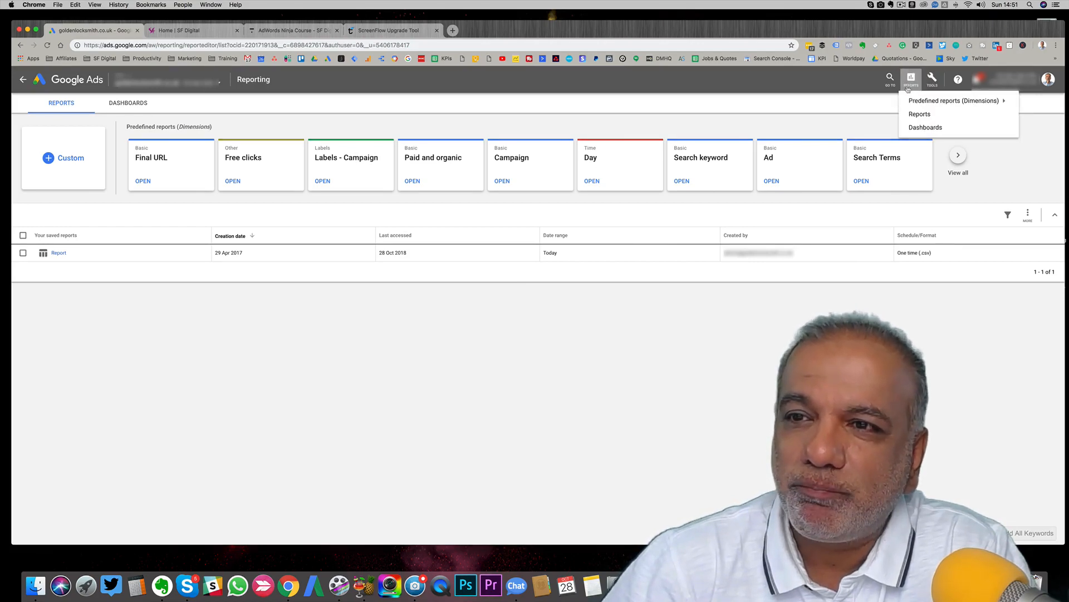
left_click(917, 114)
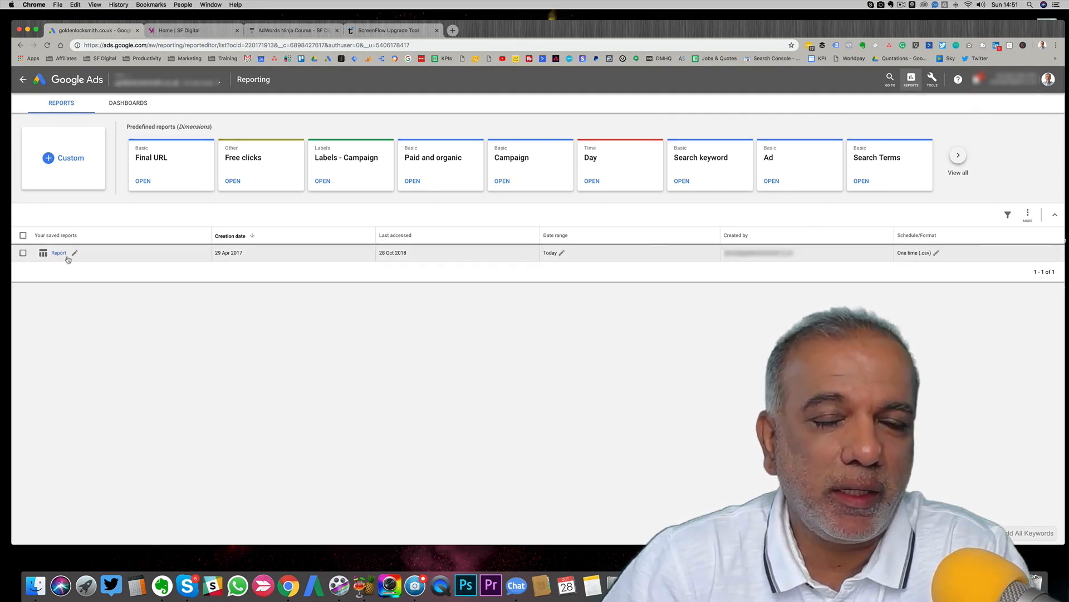
left_click(68, 178)
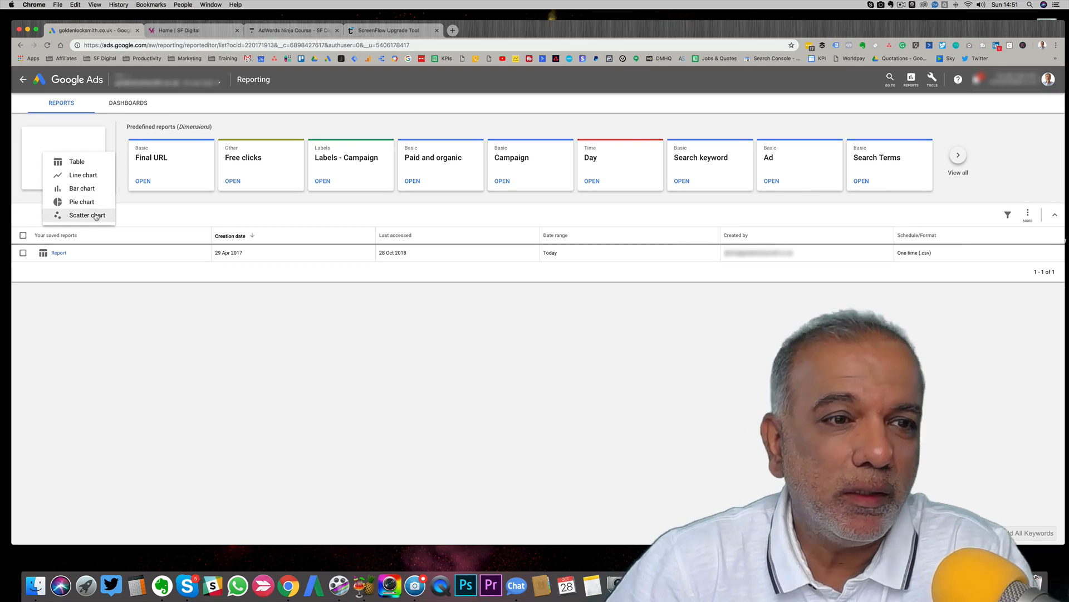
left_click(78, 162)
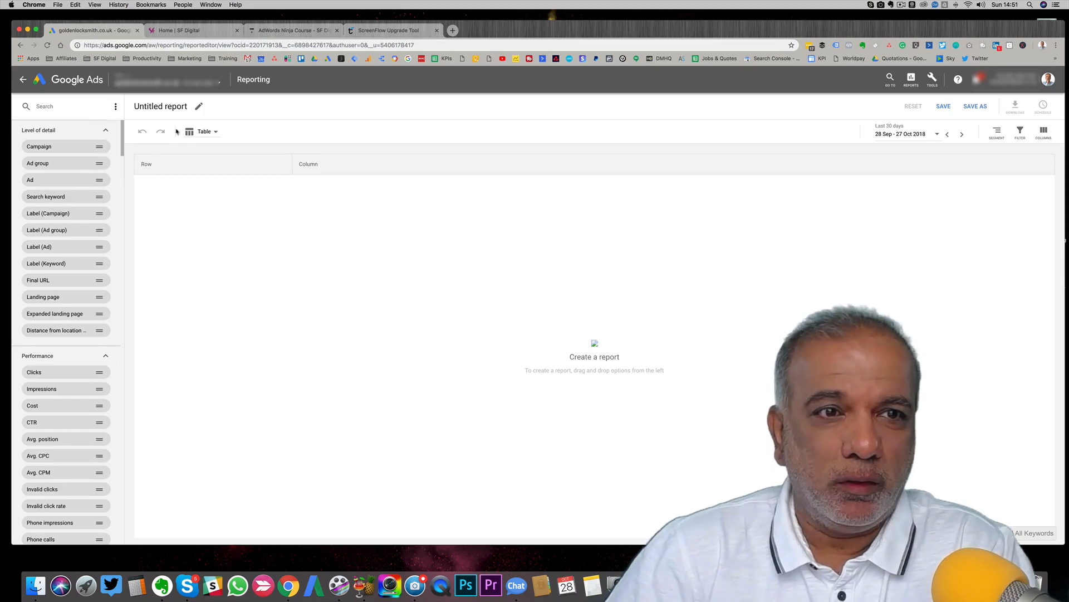
Rename the untitled report to Conversions.
left_click(160, 107)
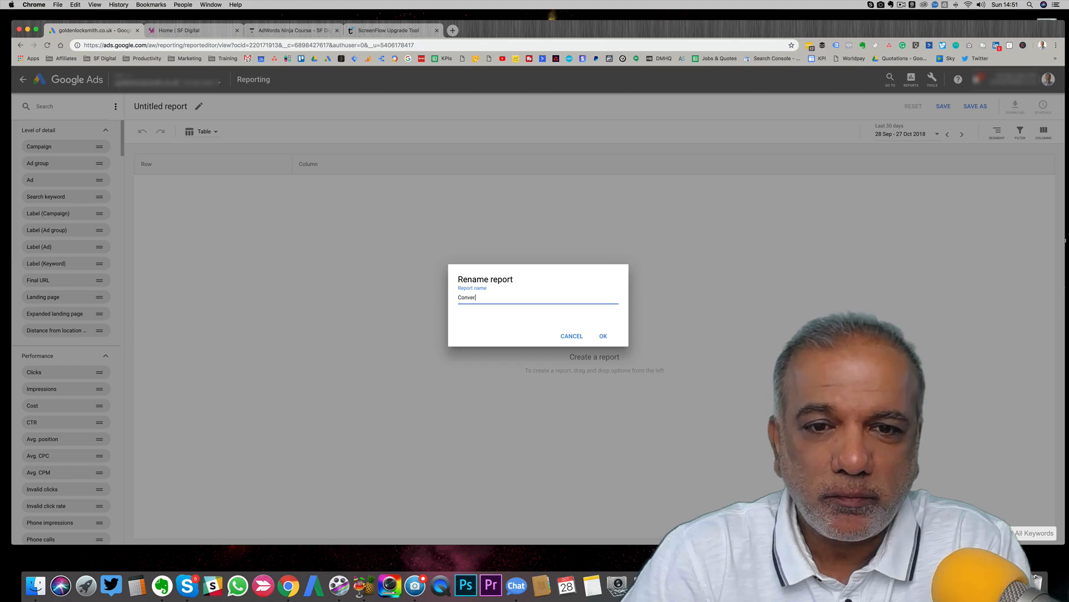
type("sions")
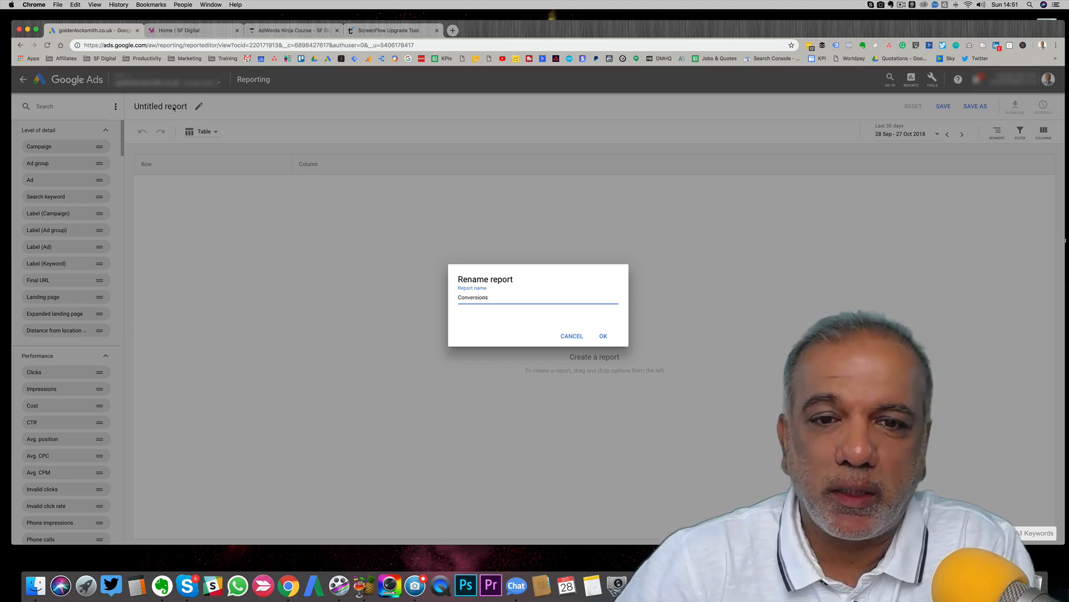
left_click(605, 334)
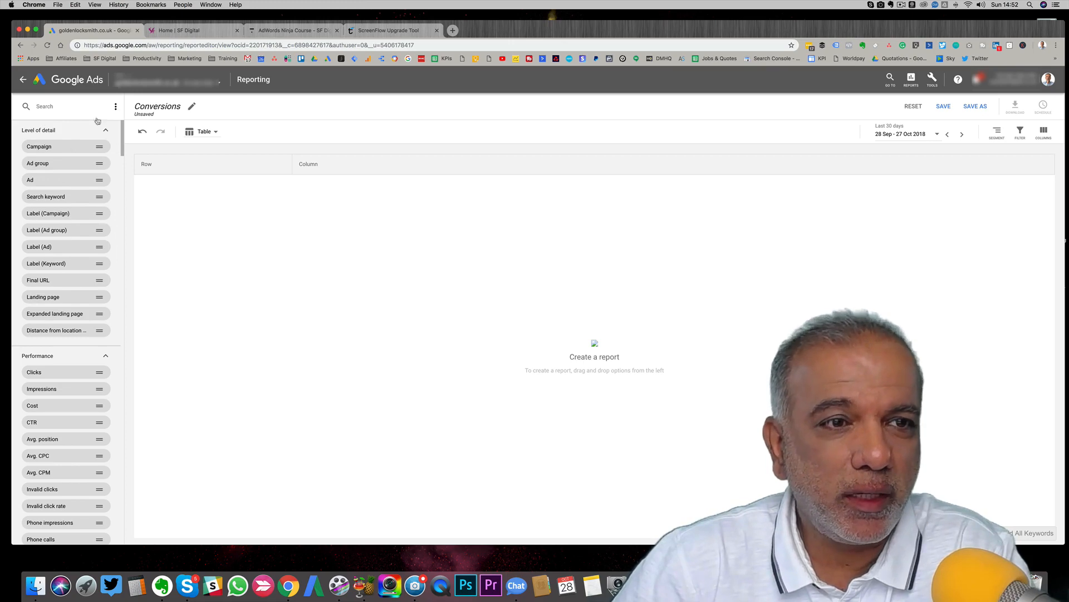
Collapse every field category in the report editor, from Level of detail through Combined ad and organic stats.
left_click(106, 131)
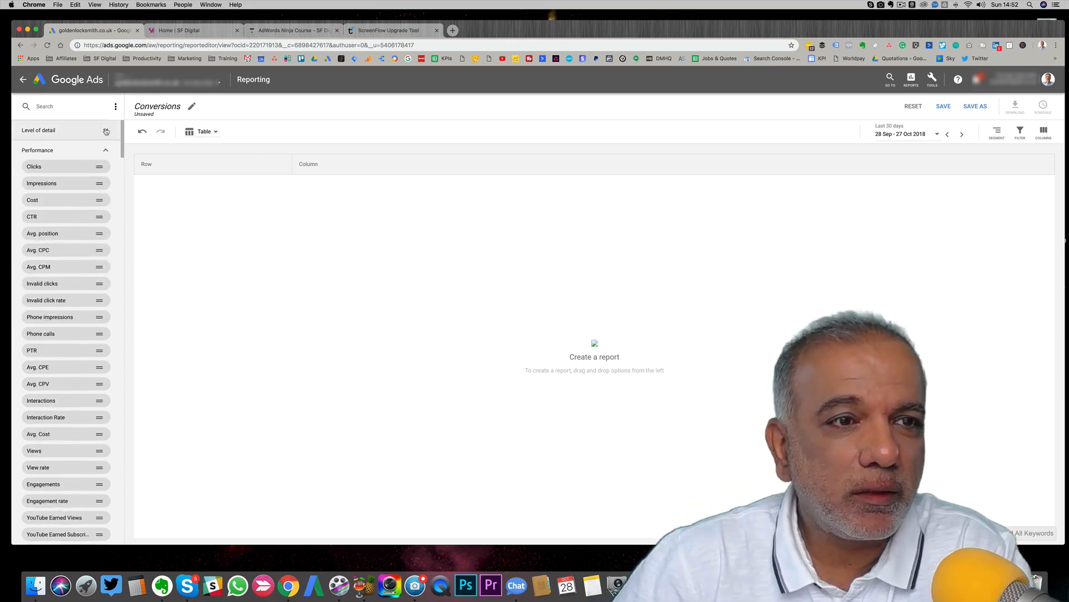
left_click(106, 153)
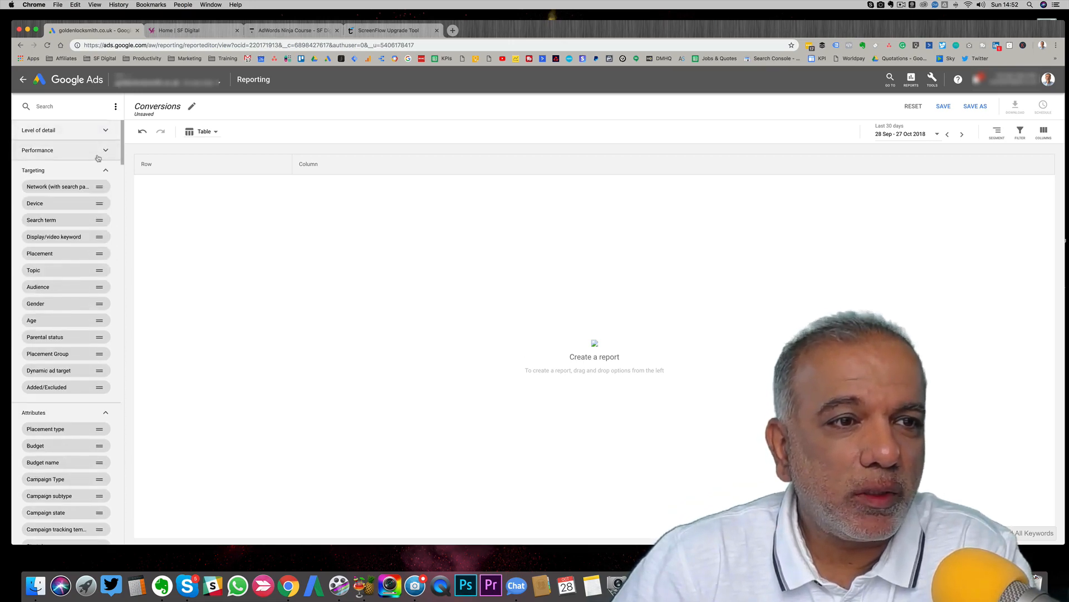
left_click(105, 172)
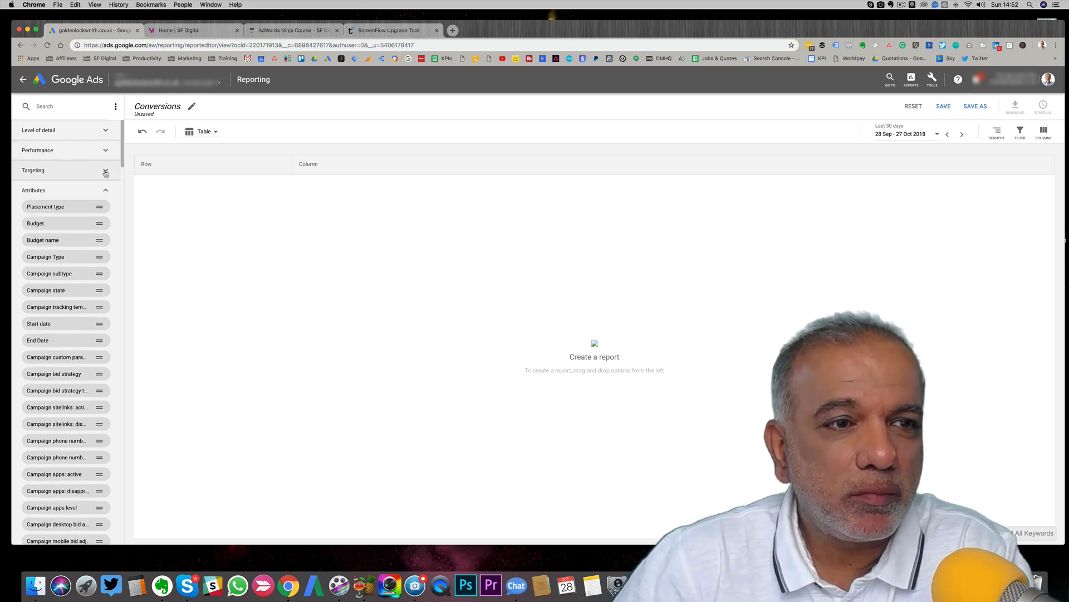
left_click(106, 192)
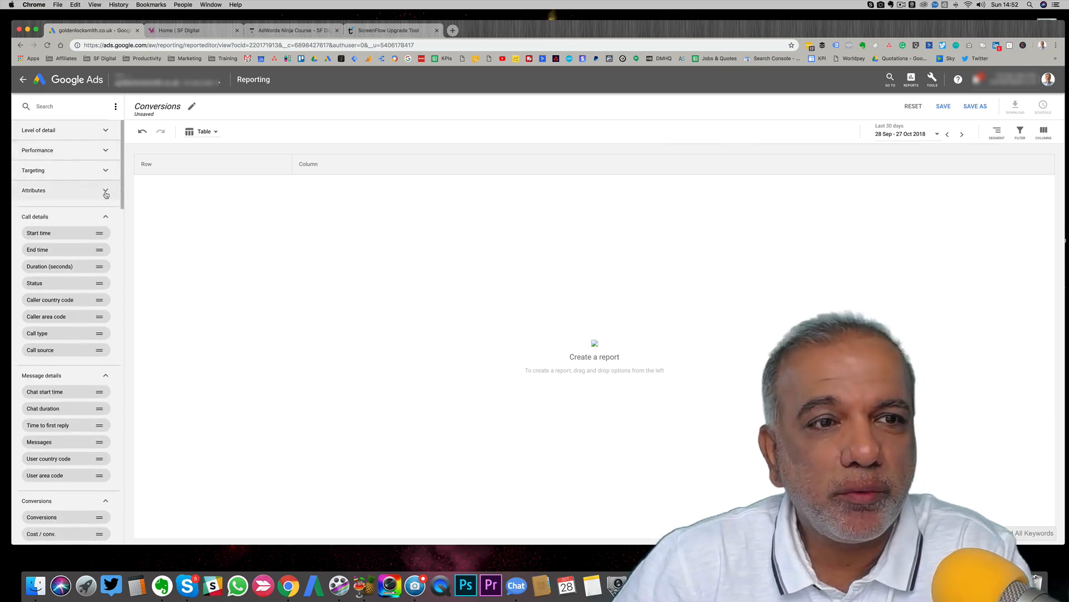
left_click(107, 210)
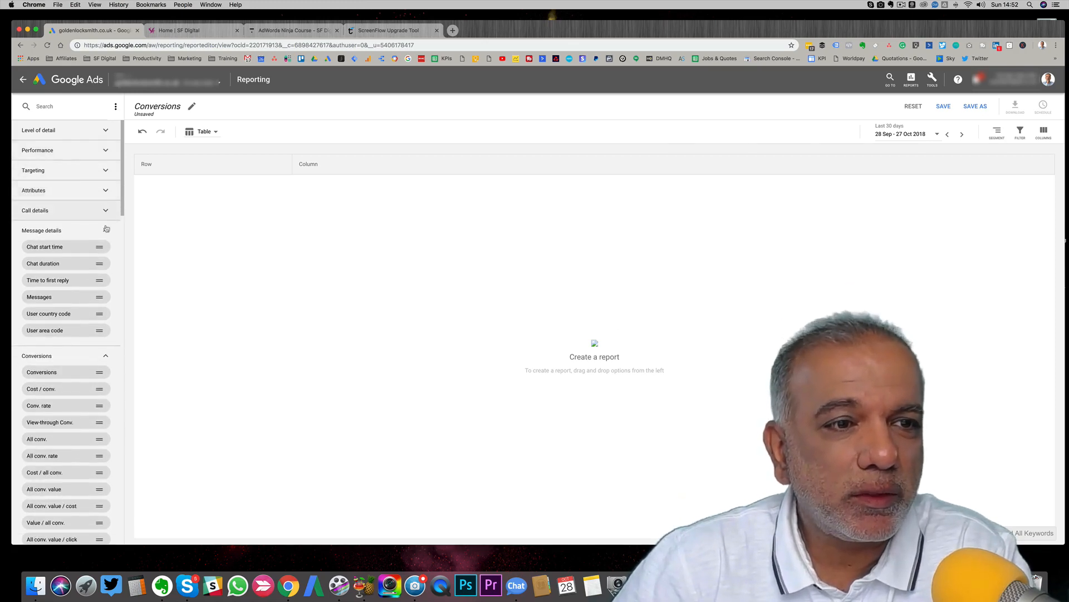
left_click(105, 232)
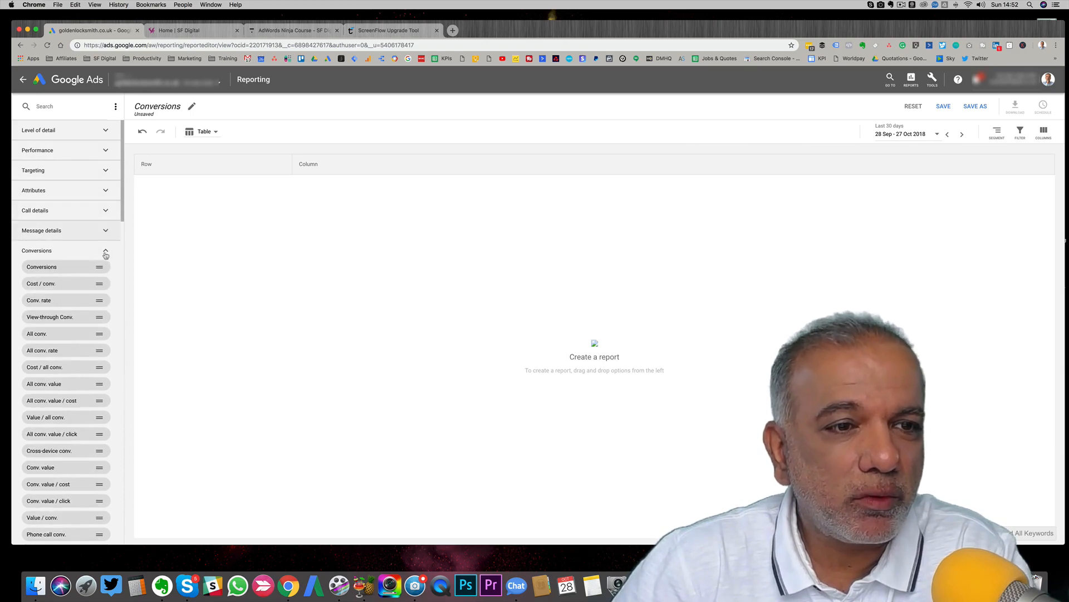
left_click(107, 252)
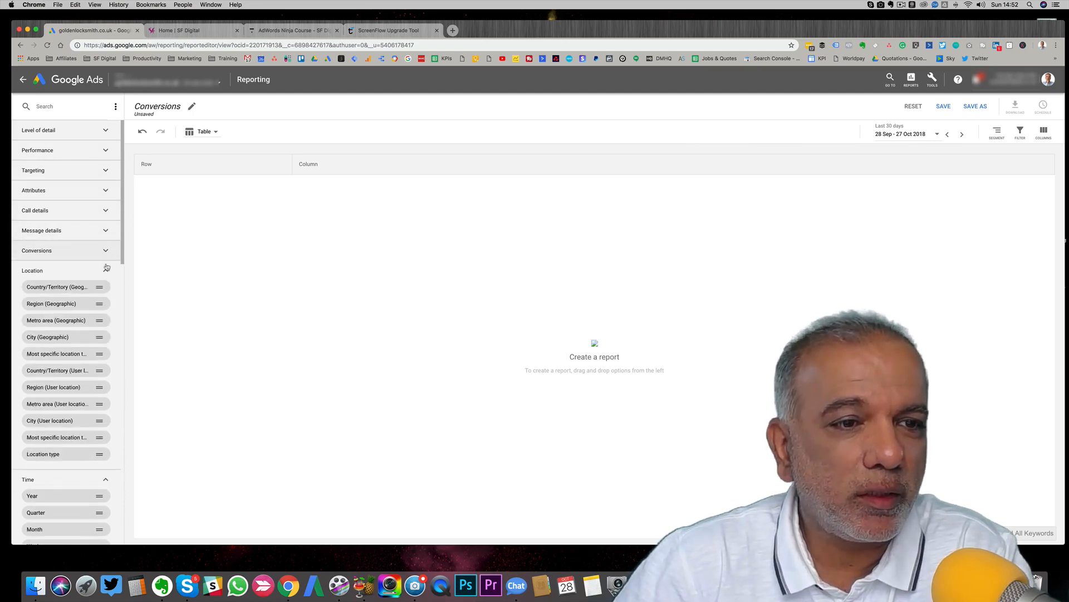
left_click(105, 271)
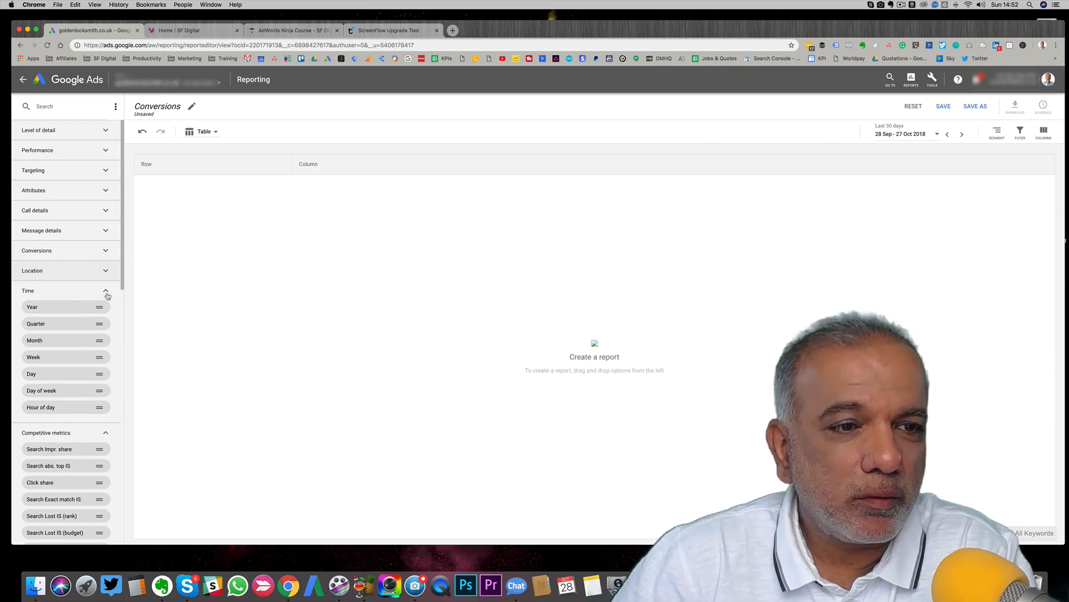
left_click(107, 295)
left_click(107, 312)
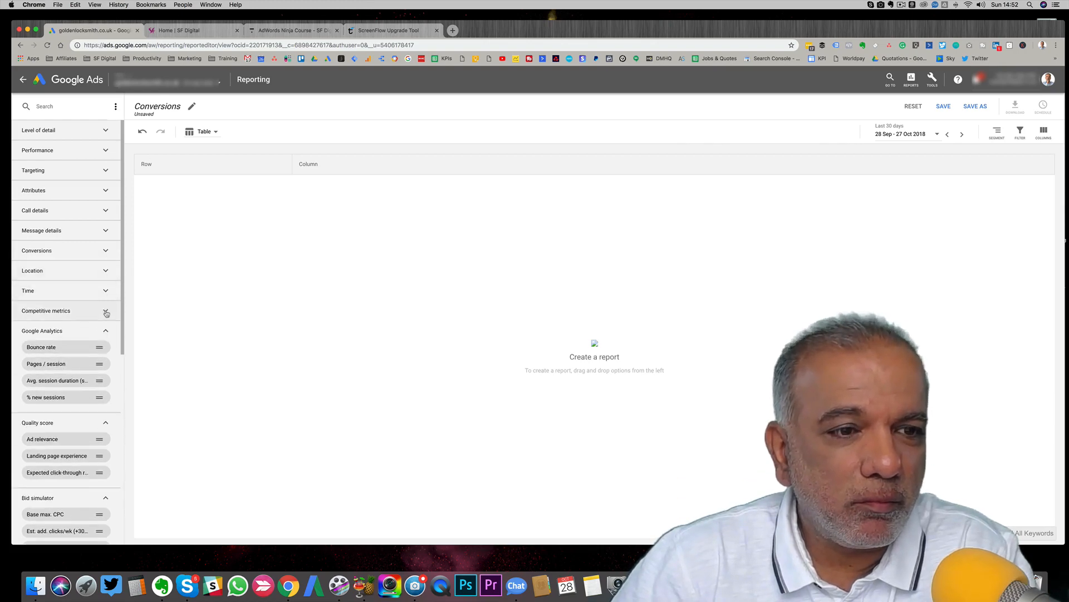
left_click(107, 332)
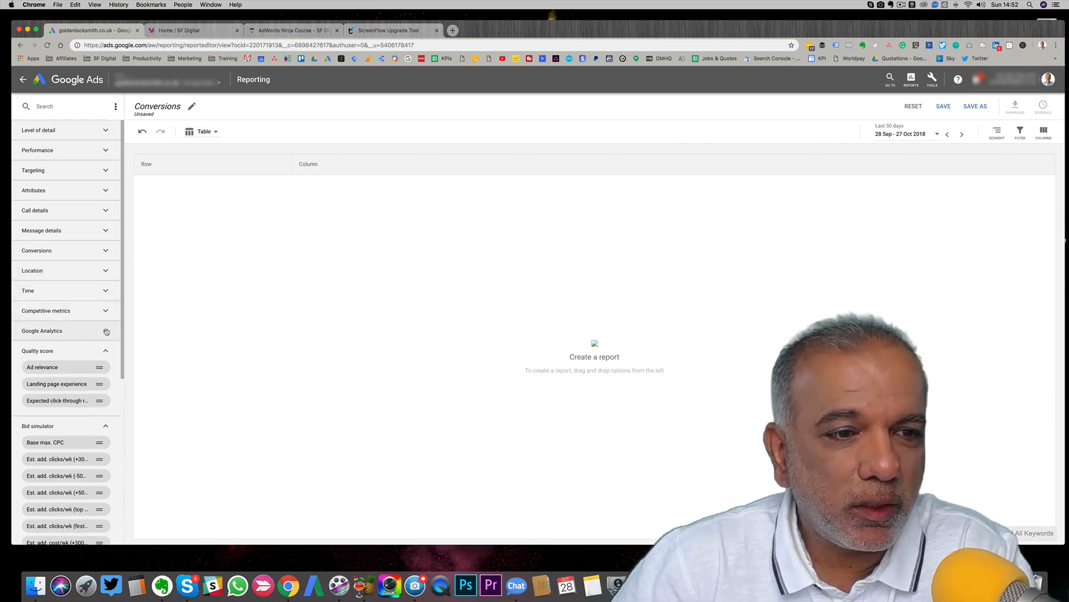
left_click(106, 351)
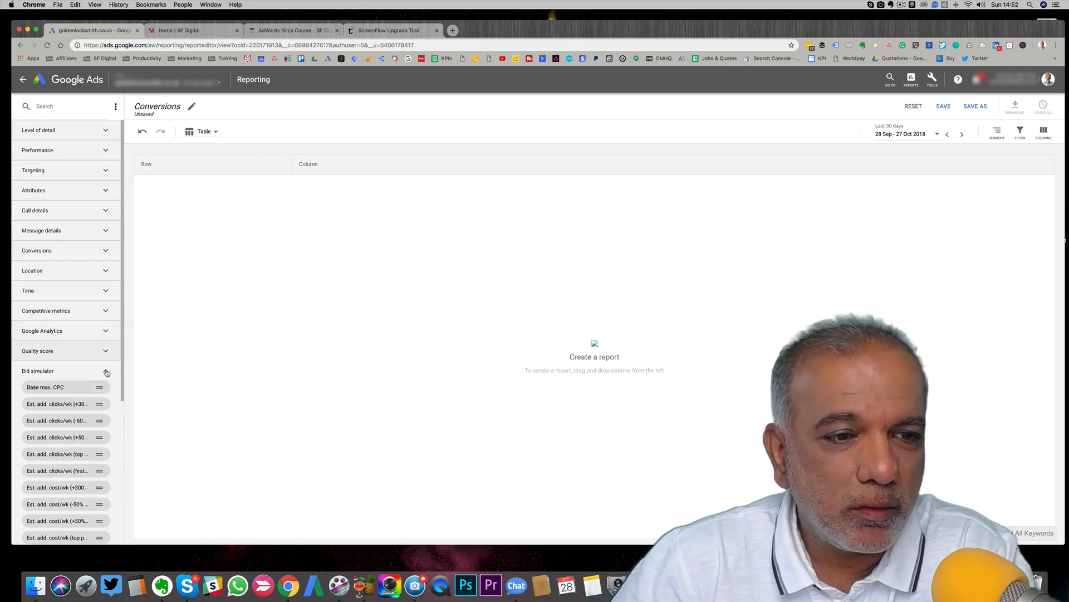
left_click(107, 372)
left_click(106, 392)
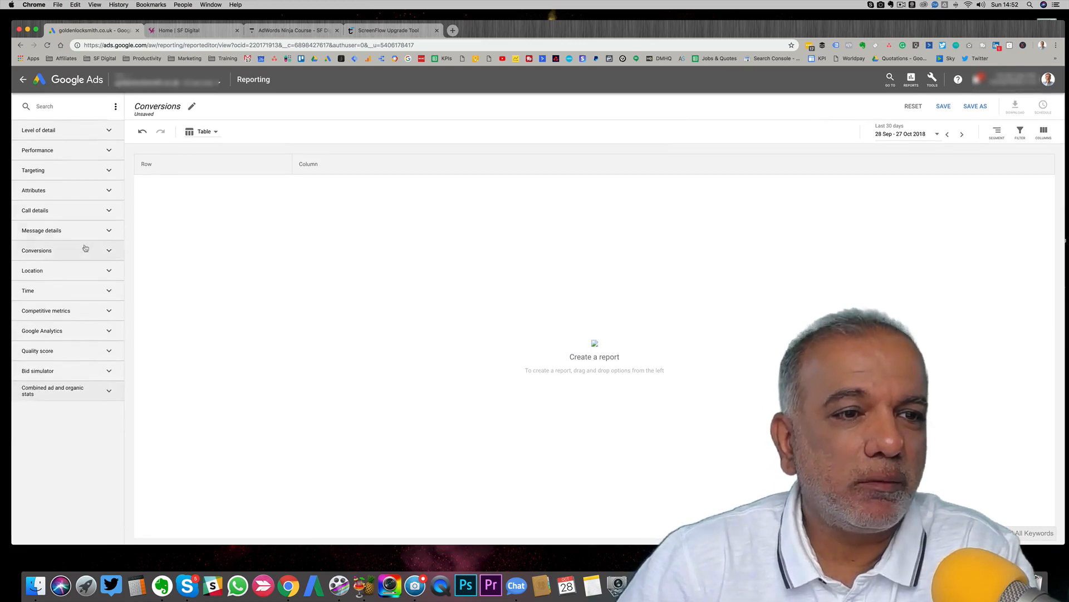
Expand the Conversions and Level of detail categories and add Campaign as the report's row.
left_click(108, 250)
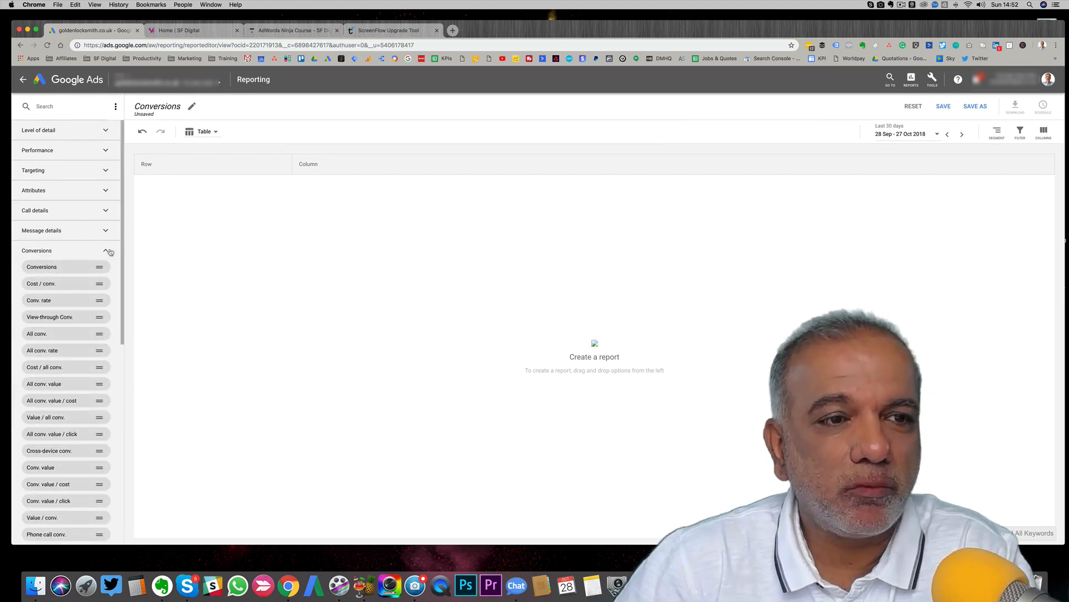
left_click(106, 130)
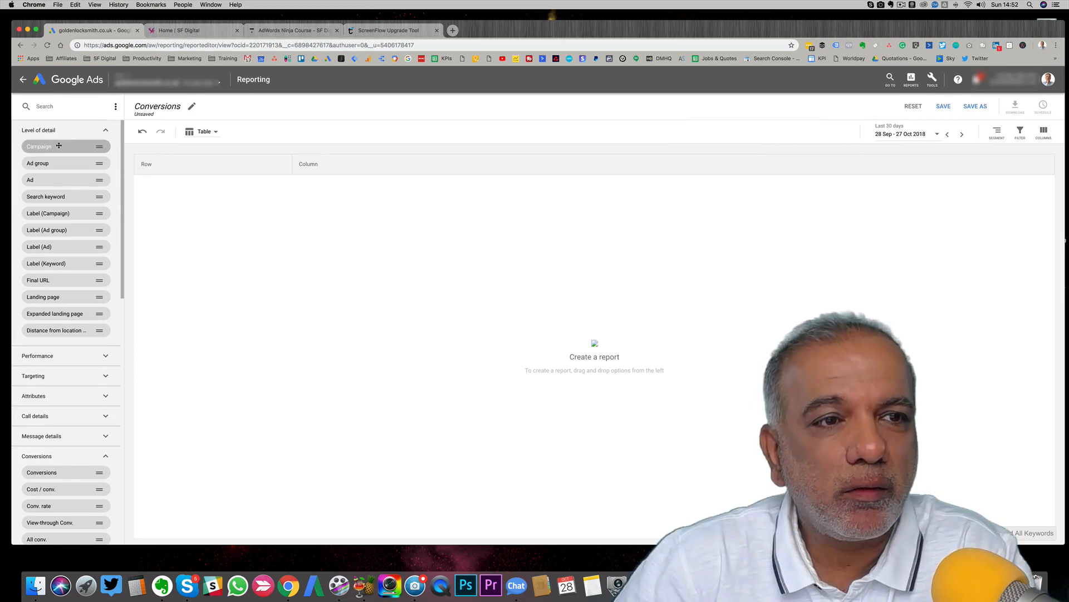
left_click_drag(105, 147, 185, 169)
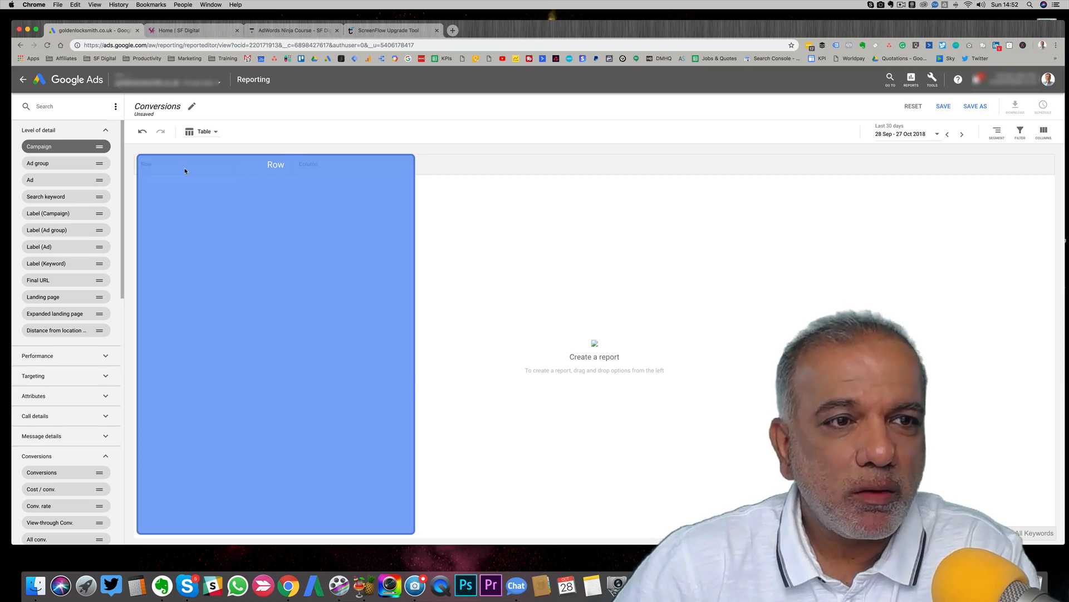
left_click_drag(185, 170, 185, 171)
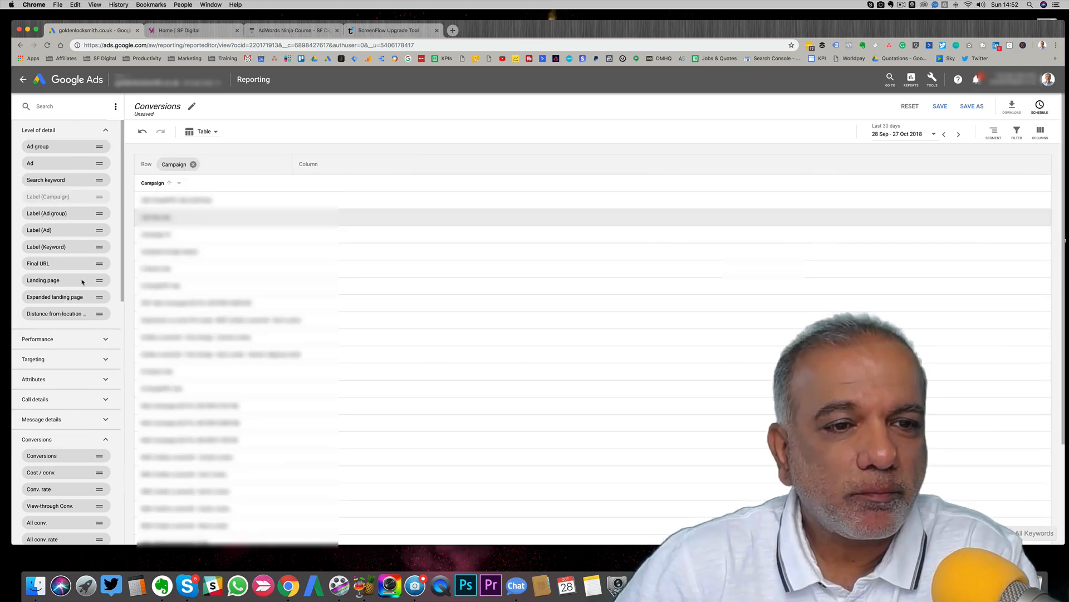
Add Conversions, Conv. rate and Cost / conv. as report columns, and sort the table by Conversions from high to low.
scroll(52, 398, "down", 5)
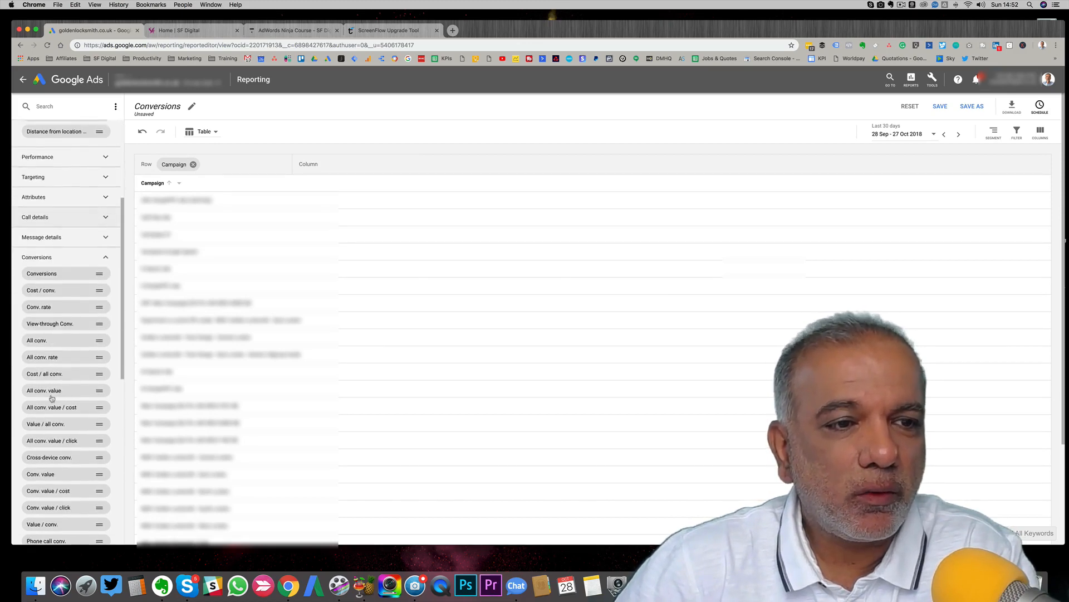
scroll(52, 398, "down", 2)
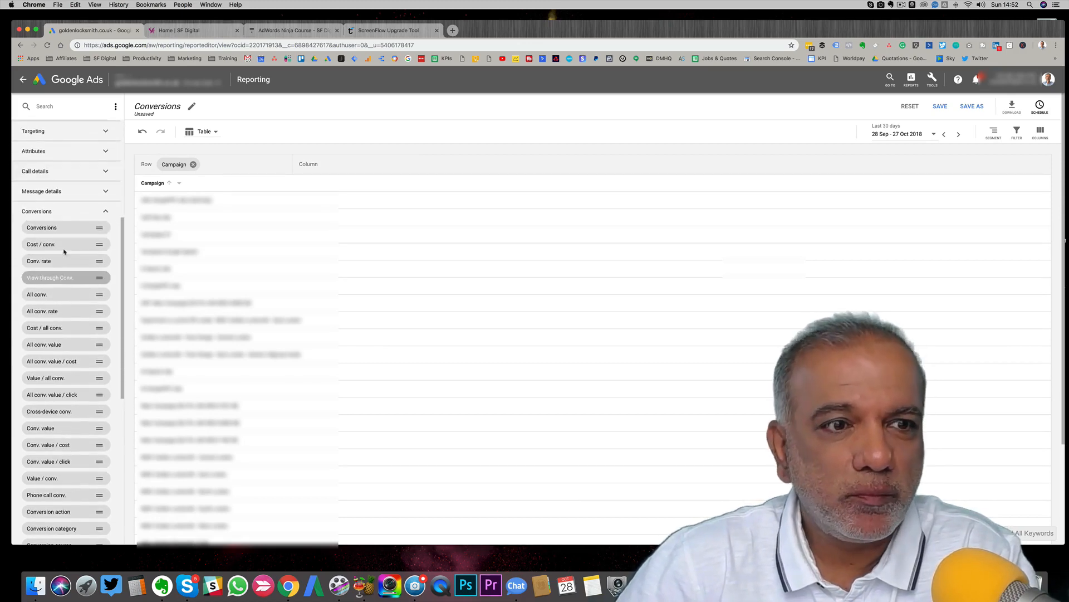
left_click_drag(56, 228, 369, 174)
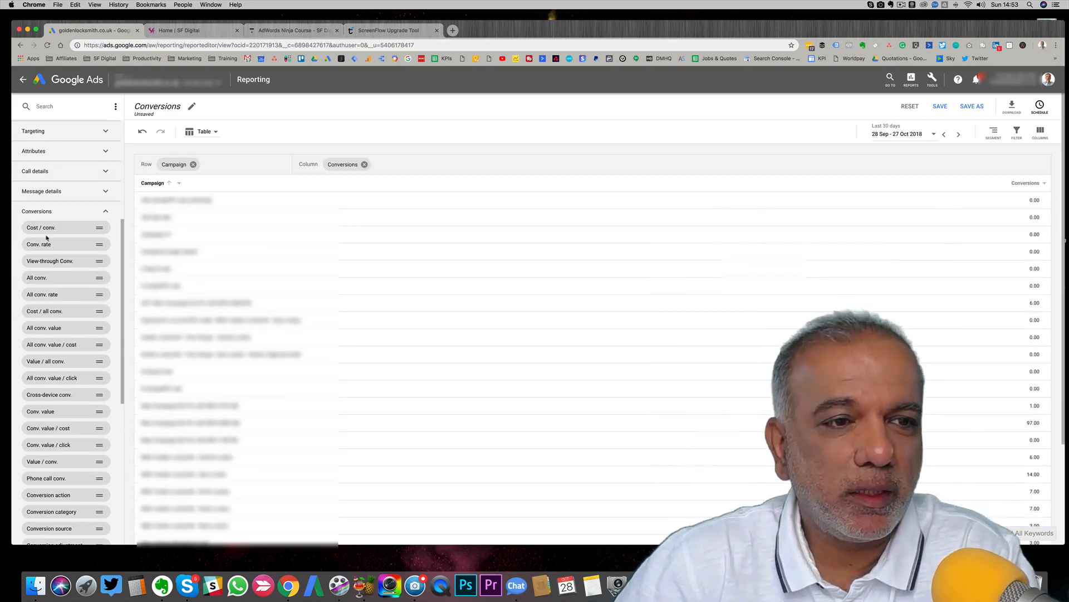
left_click_drag(44, 245, 422, 165)
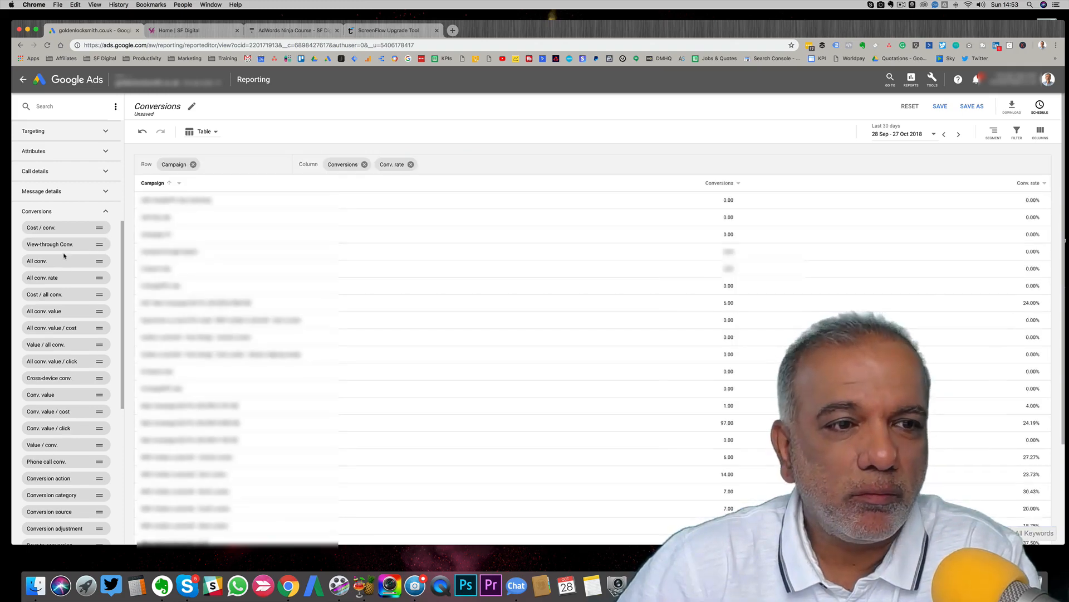
left_click_drag(69, 227, 503, 177)
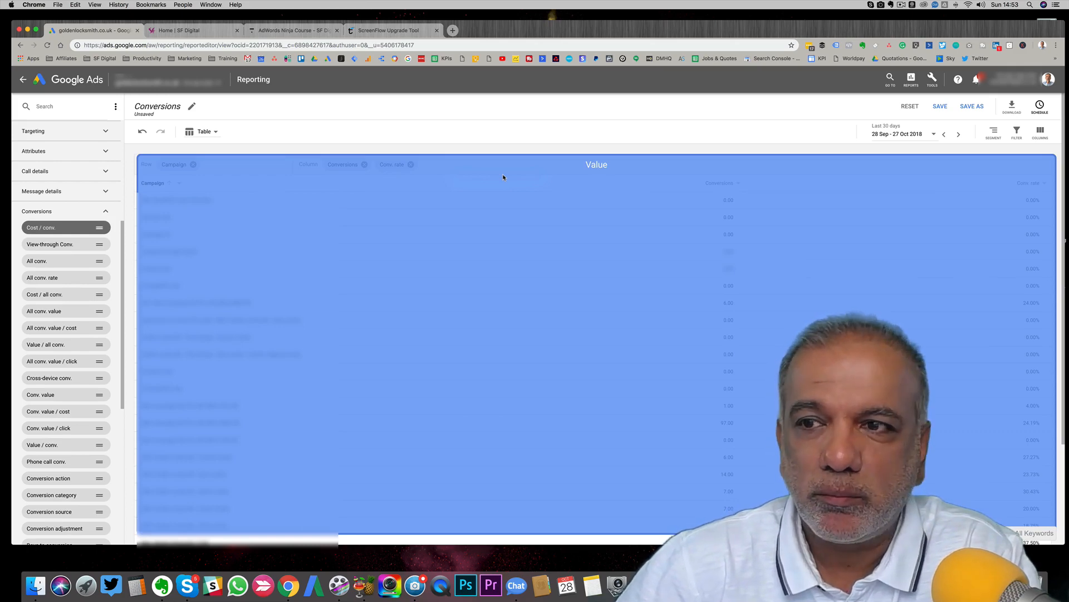
left_click_drag(504, 177, 503, 178)
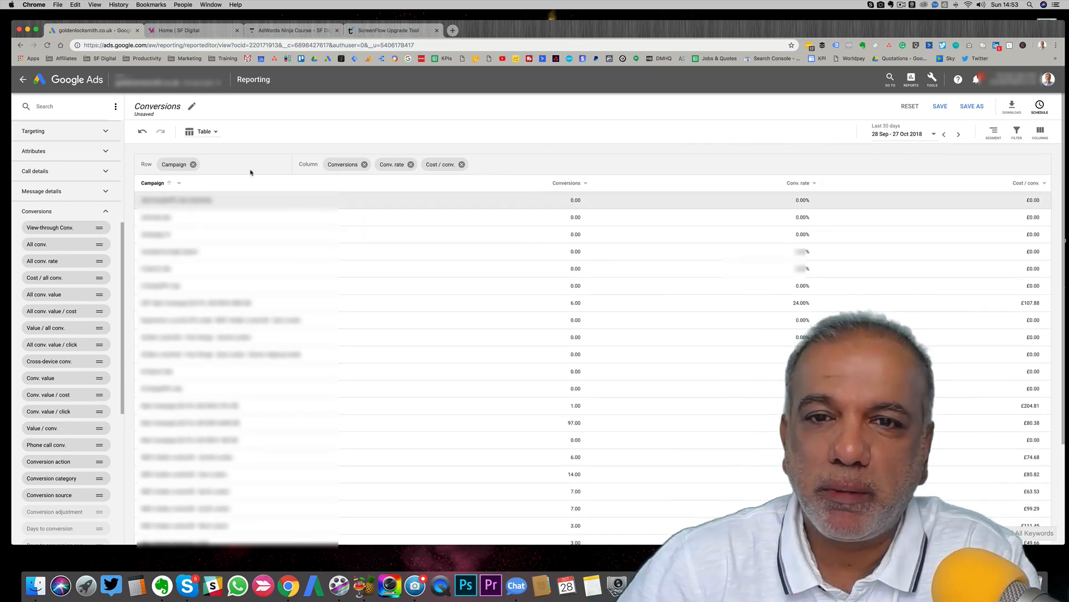
left_click(585, 184)
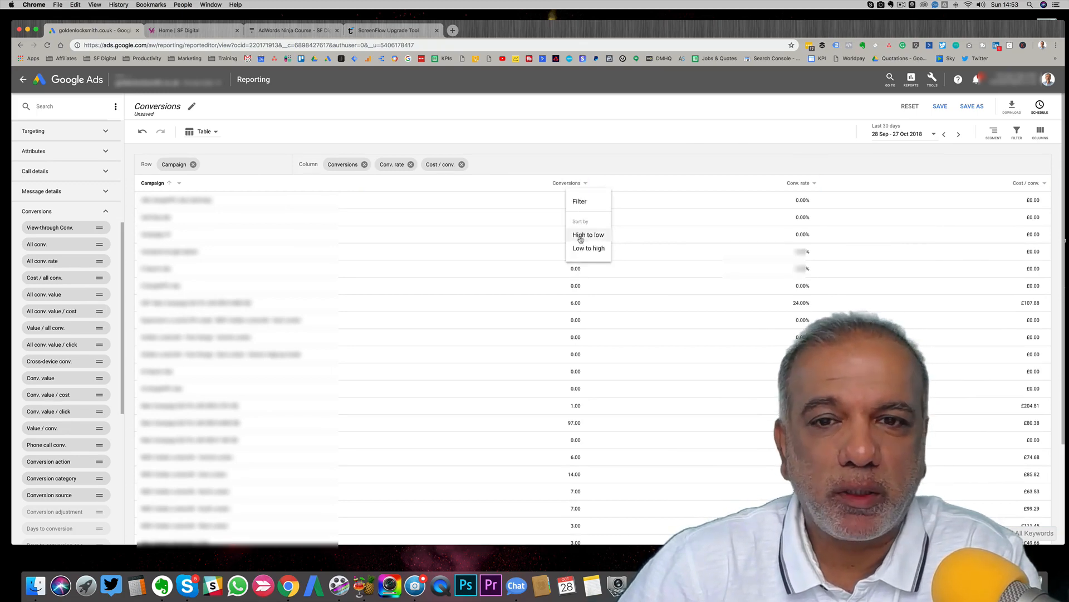
left_click(581, 239)
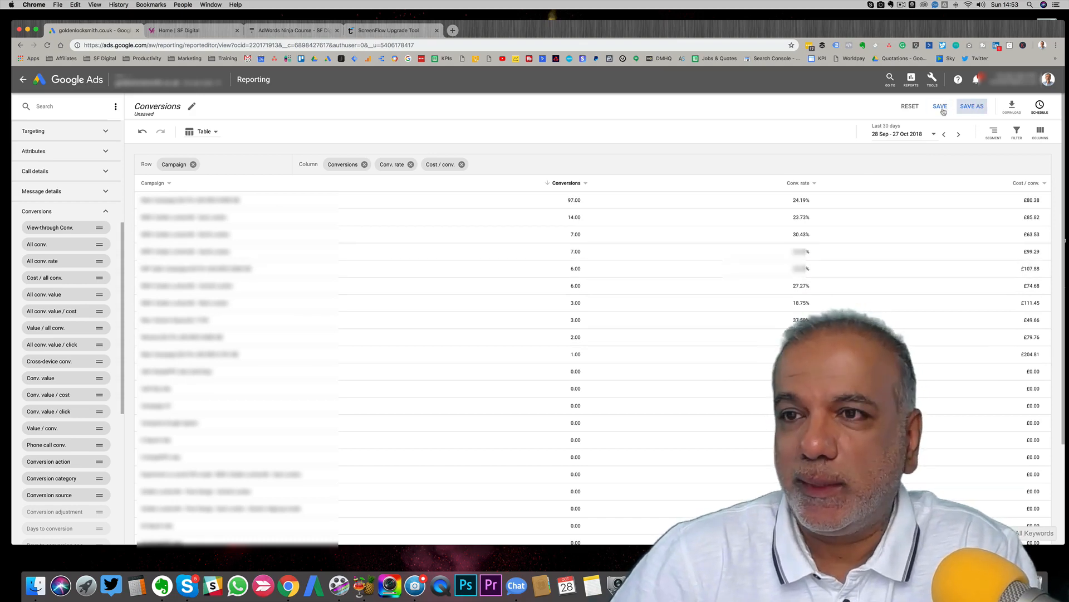
Save the report under the name Conversions and return to the list of saved reports.
left_click(973, 107)
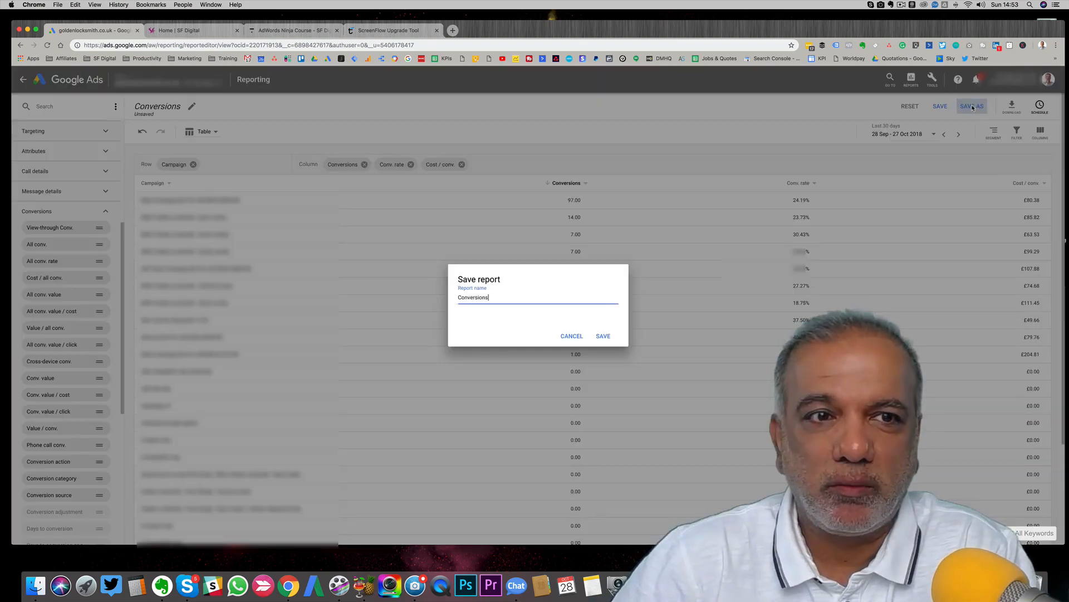
left_click(603, 336)
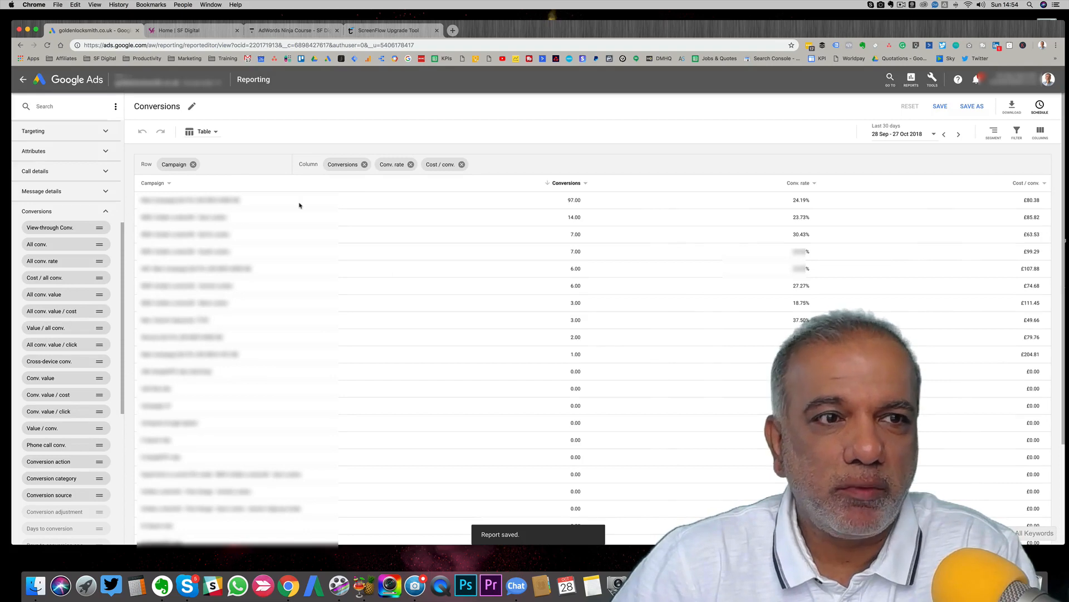
left_click(914, 81)
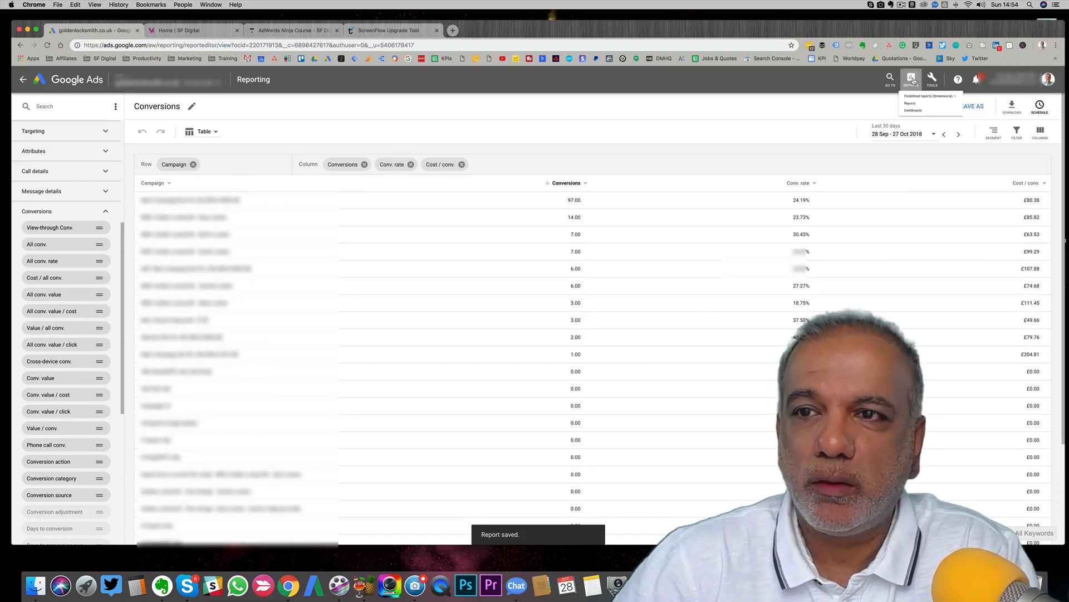
left_click(919, 115)
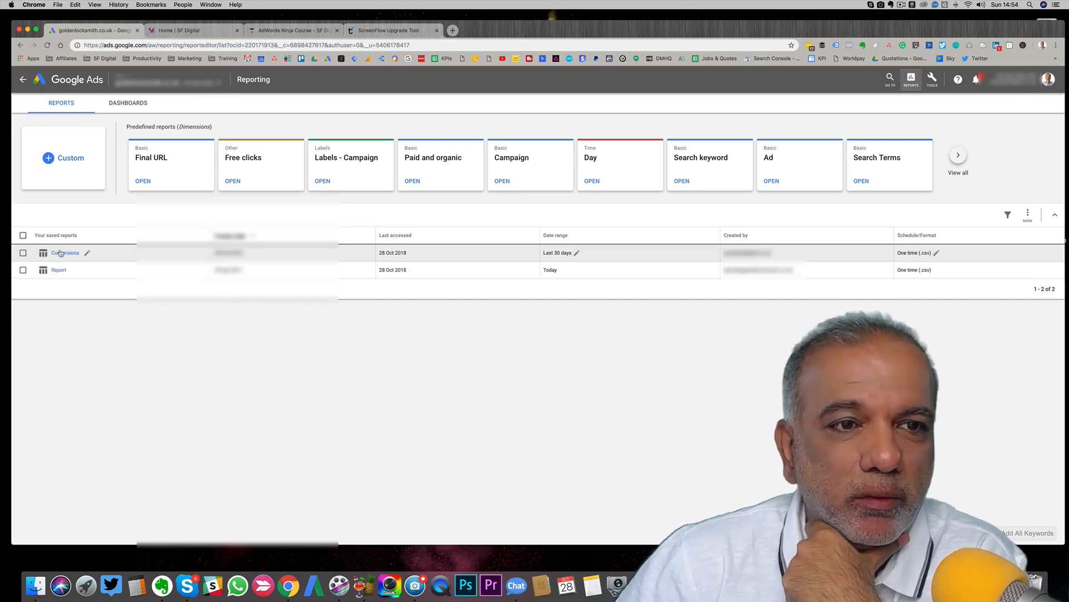
Open the sample dashboard and review its scorecard, the device cost and interaction charts, and the Campaign Performance by Device table.
left_click(62, 159)
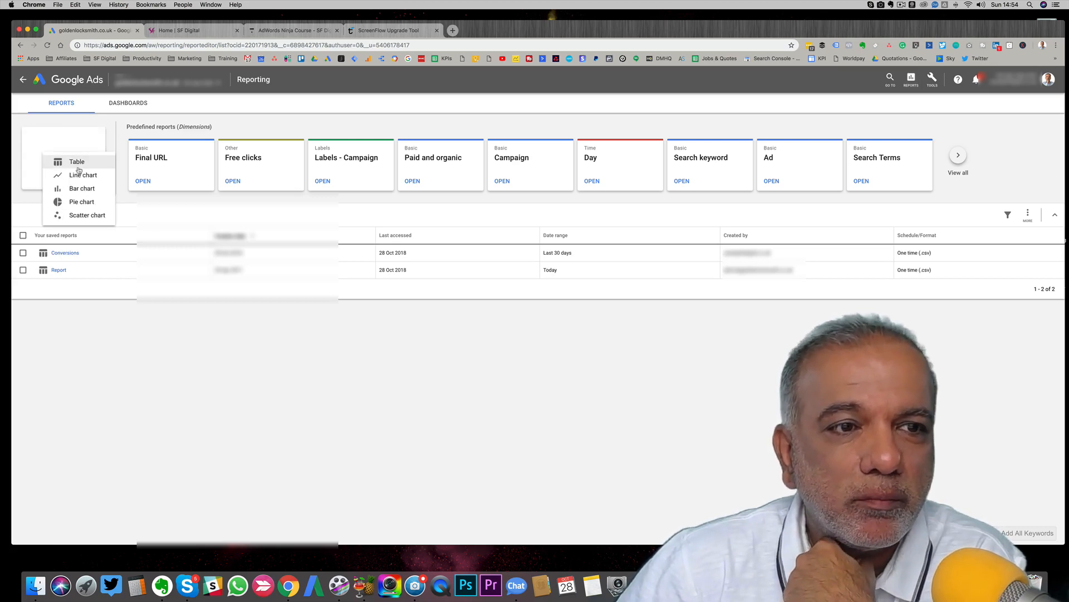
left_click(124, 104)
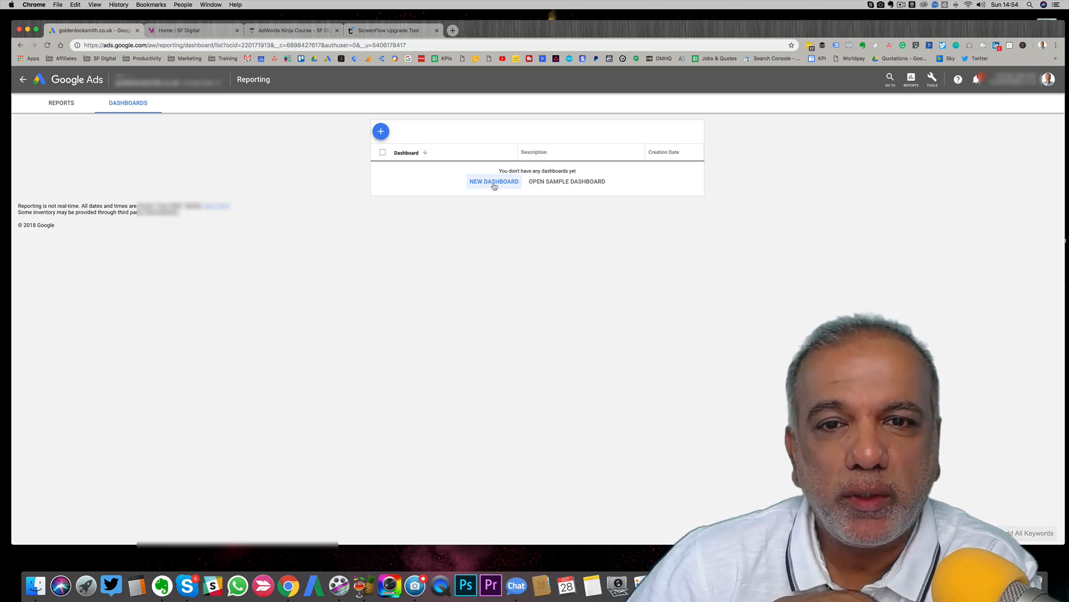
left_click(572, 184)
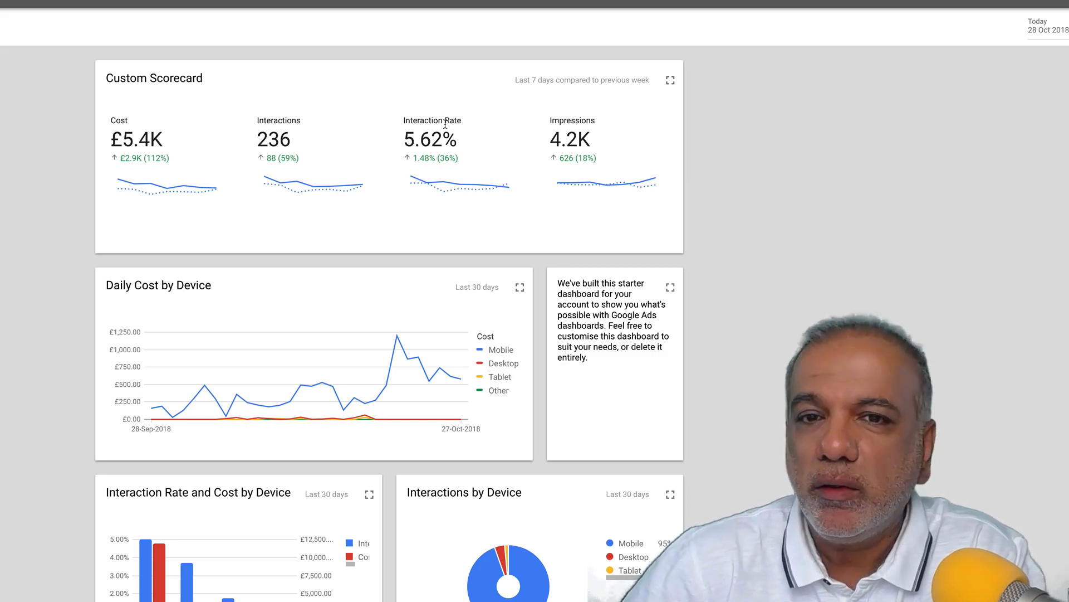
scroll(564, 128, "down", 1)
scroll(564, 128, "down", 2)
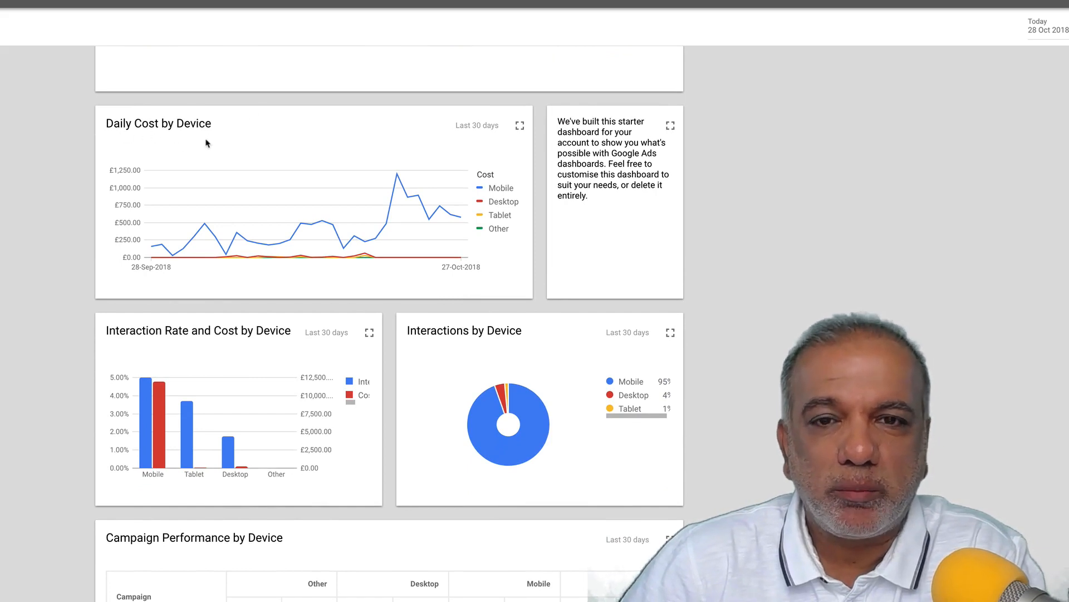
mouse_move(270, 215)
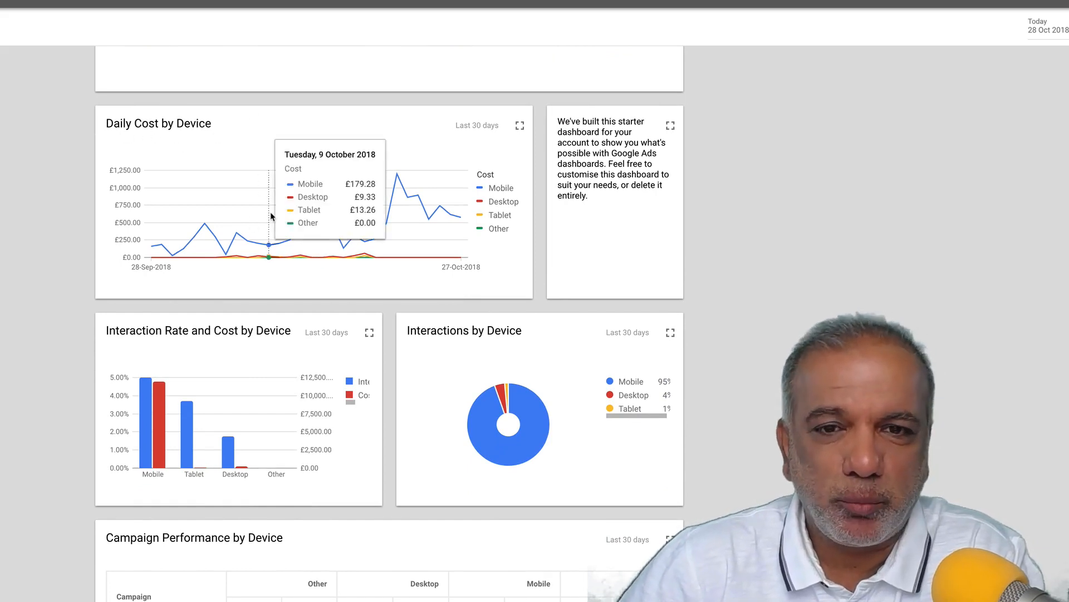
scroll(270, 216, "down", 3)
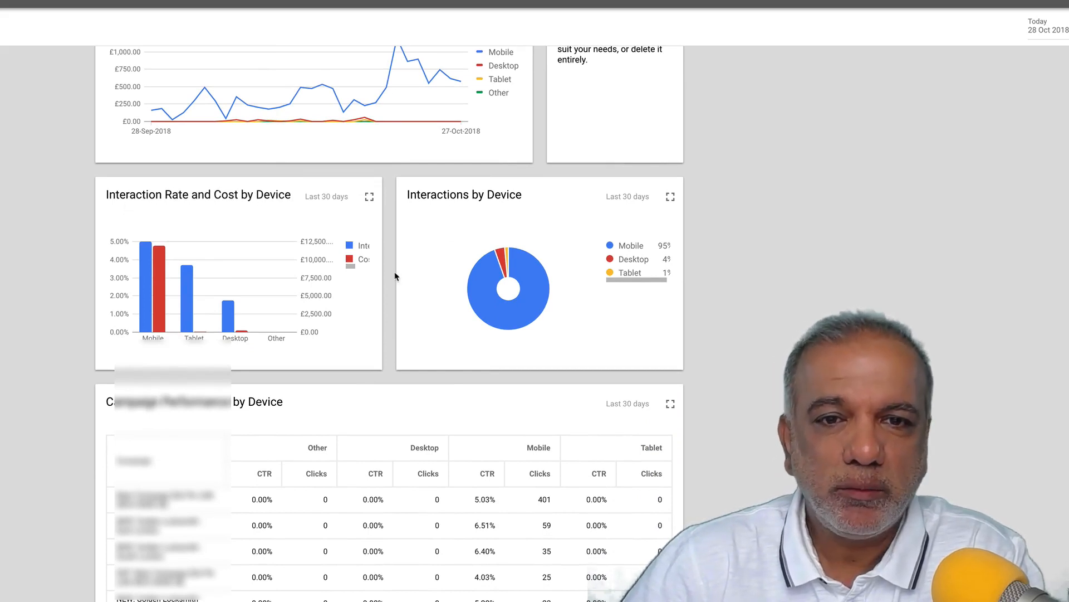
scroll(395, 276, "down", 3)
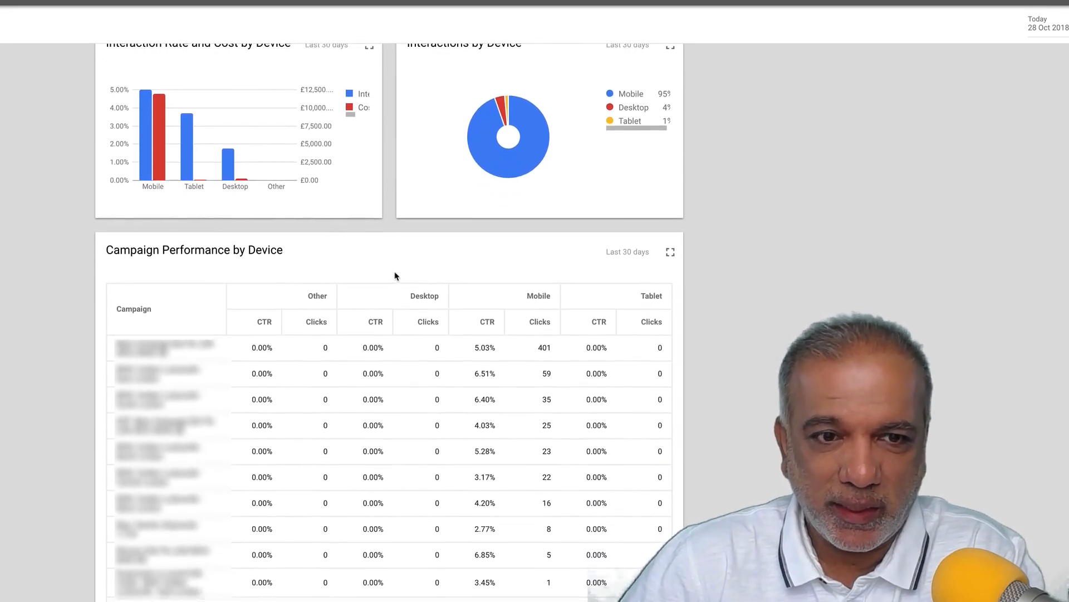
scroll(394, 277, "up", 8)
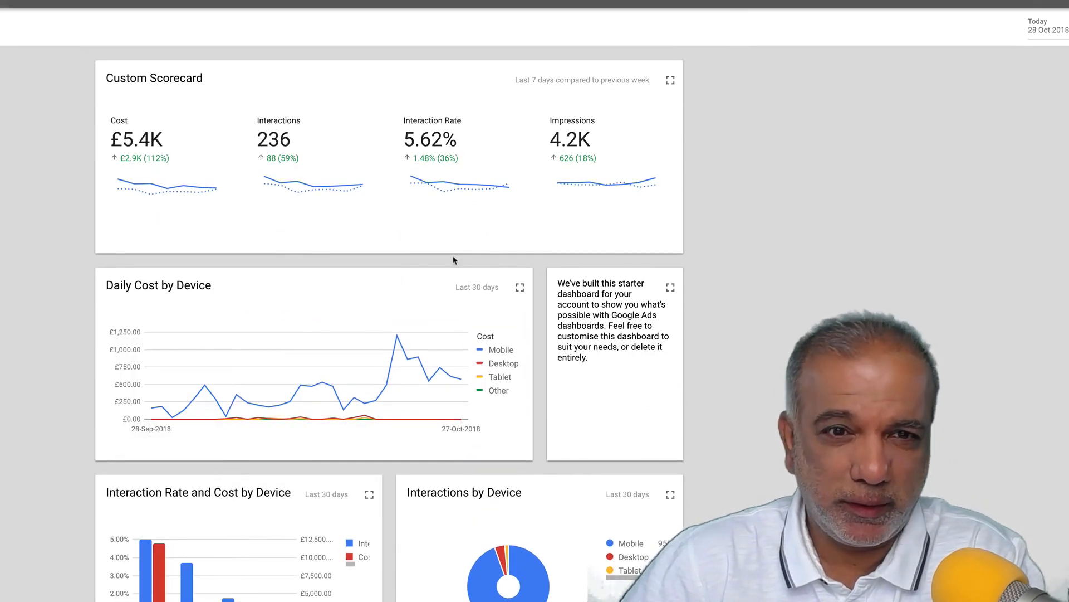
Set the sample dashboard's date to a custom 10 Oct 2018 and review the cost change in the scorecard and the charts.
left_click(1049, 30)
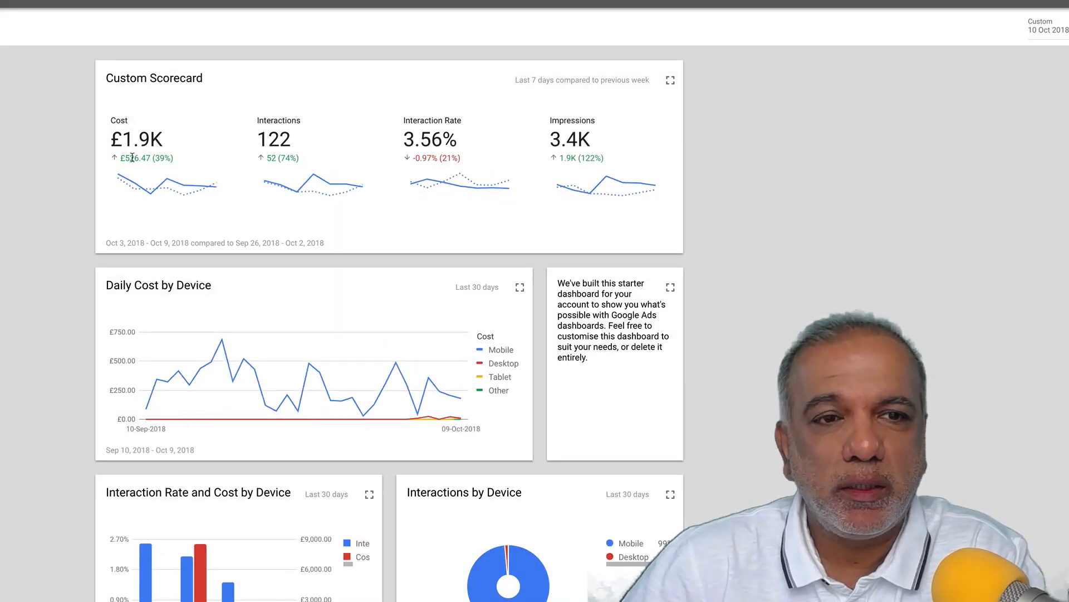
left_click_drag(119, 160, 157, 159)
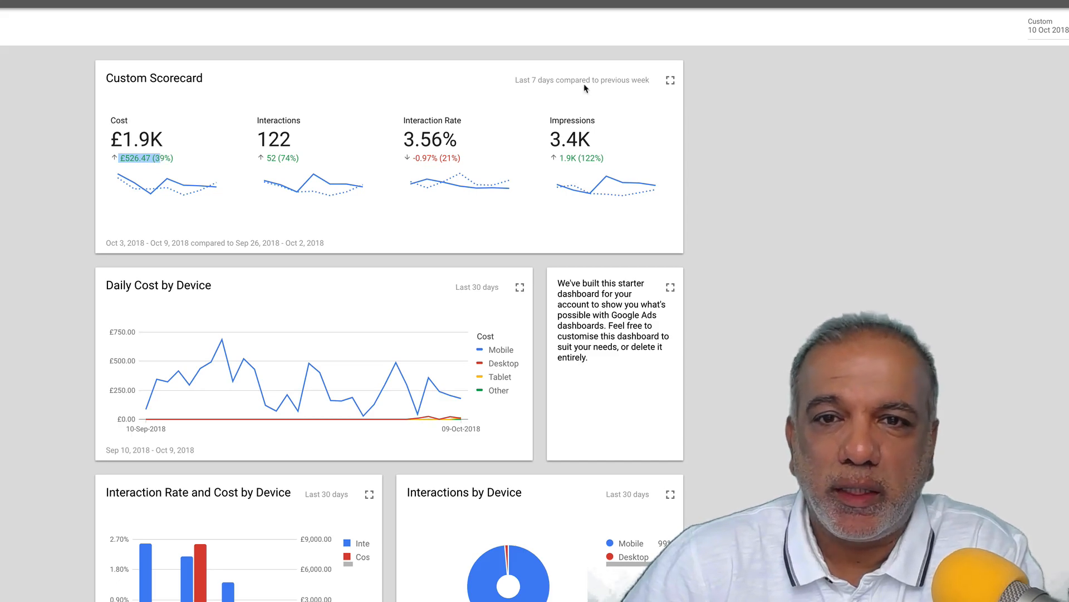
left_click(676, 178)
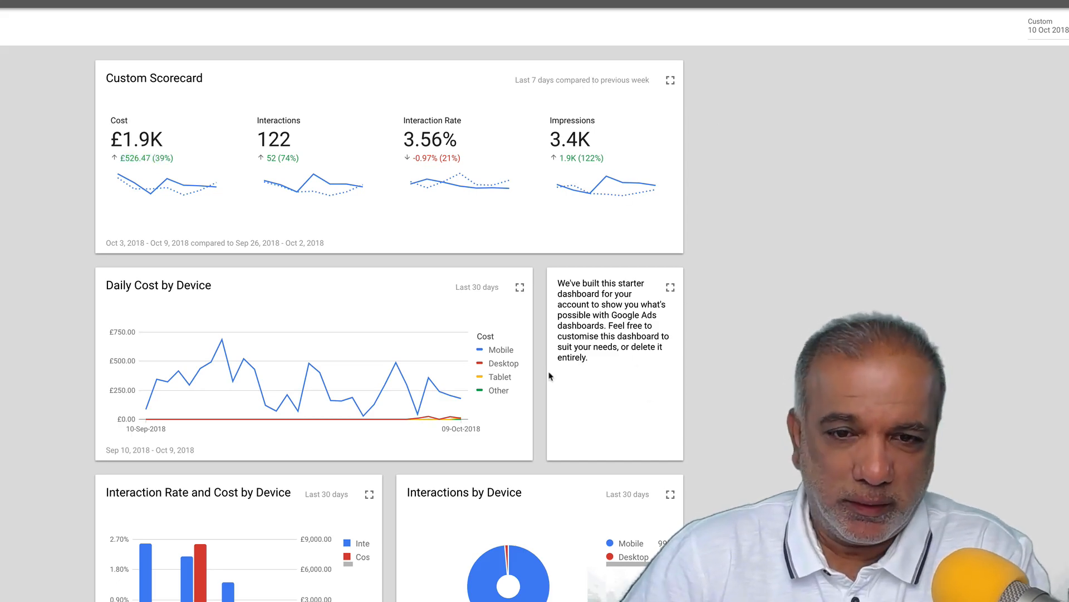
scroll(550, 376, "down", 2)
scroll(549, 376, "down", 6)
scroll(550, 376, "up", 8)
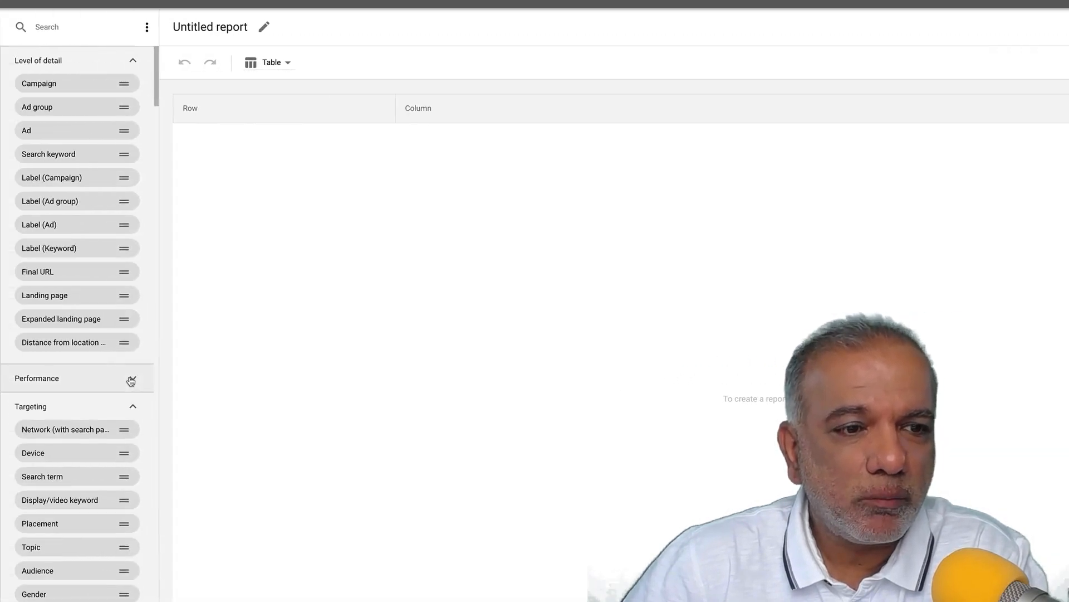
Collapse the field categories from Targeting through Google Analytics in the new table report's editor.
left_click(133, 408)
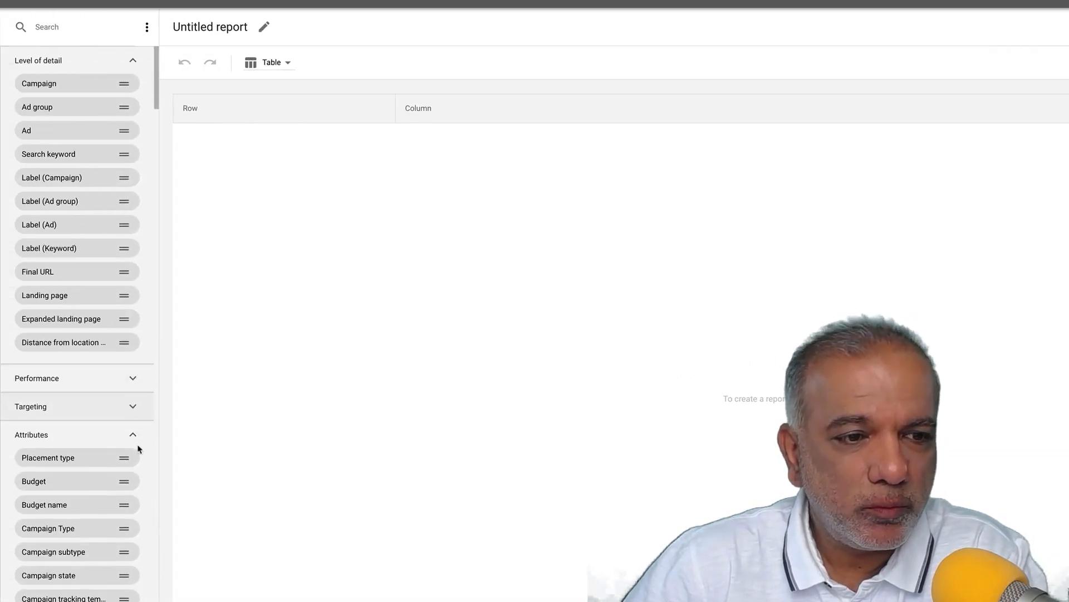
left_click(134, 436)
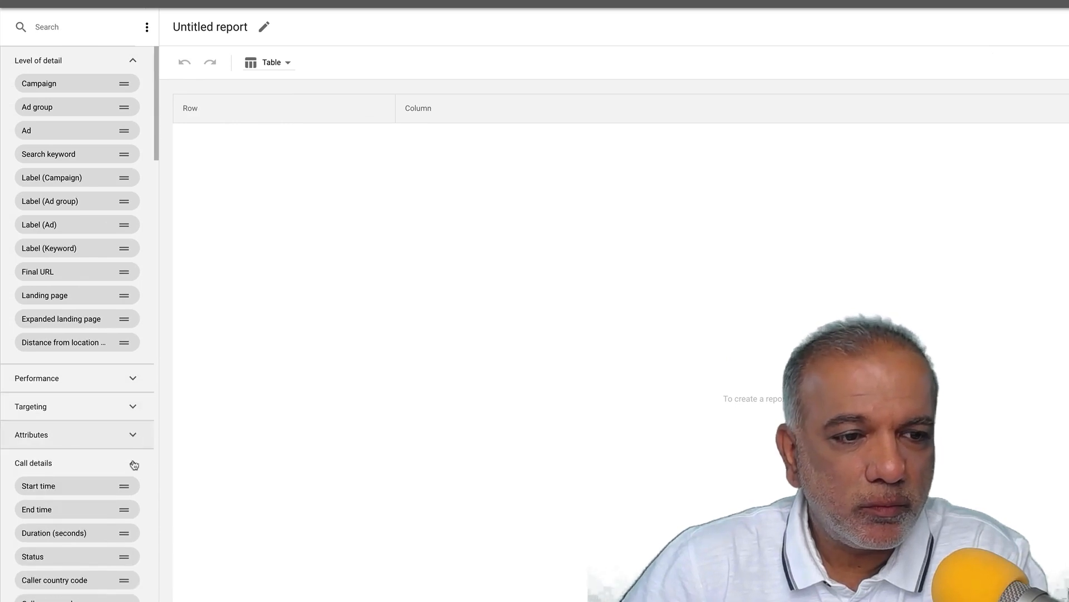
left_click(133, 465)
left_click(133, 491)
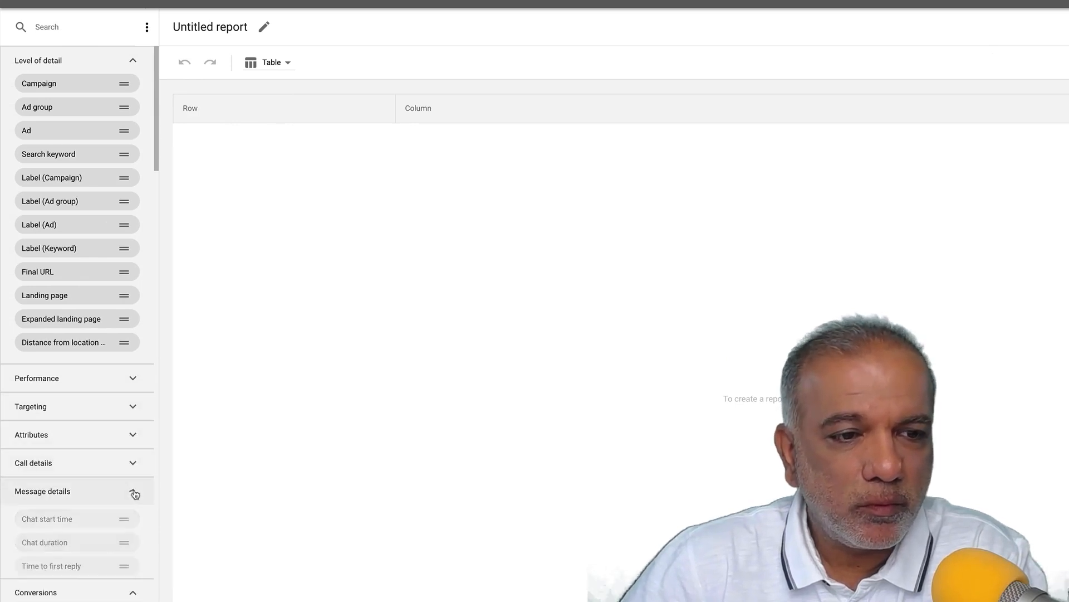
left_click(135, 517)
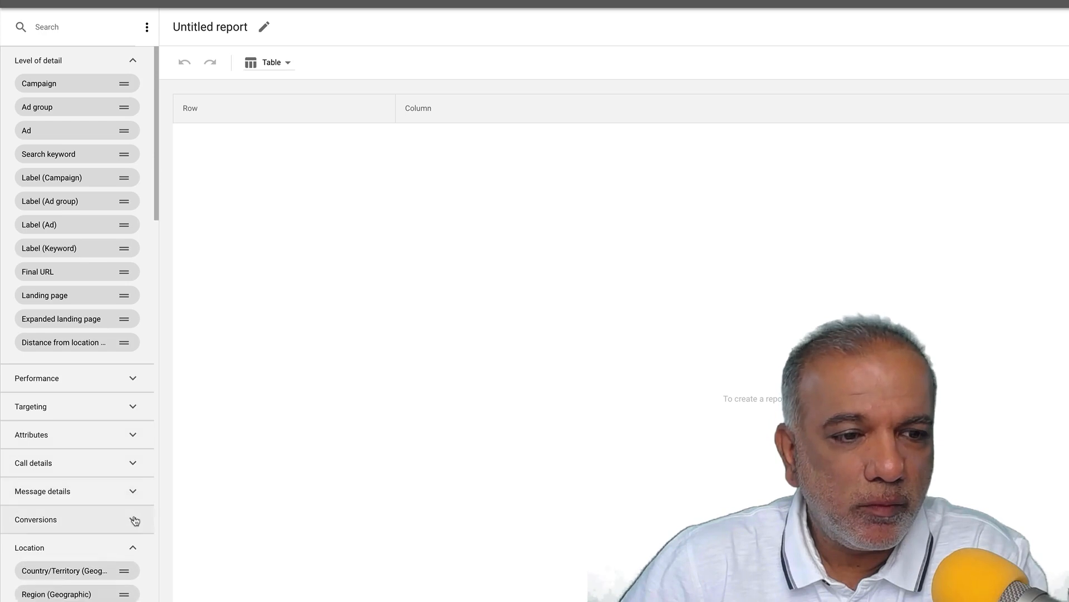
scroll(133, 518, "down", 7)
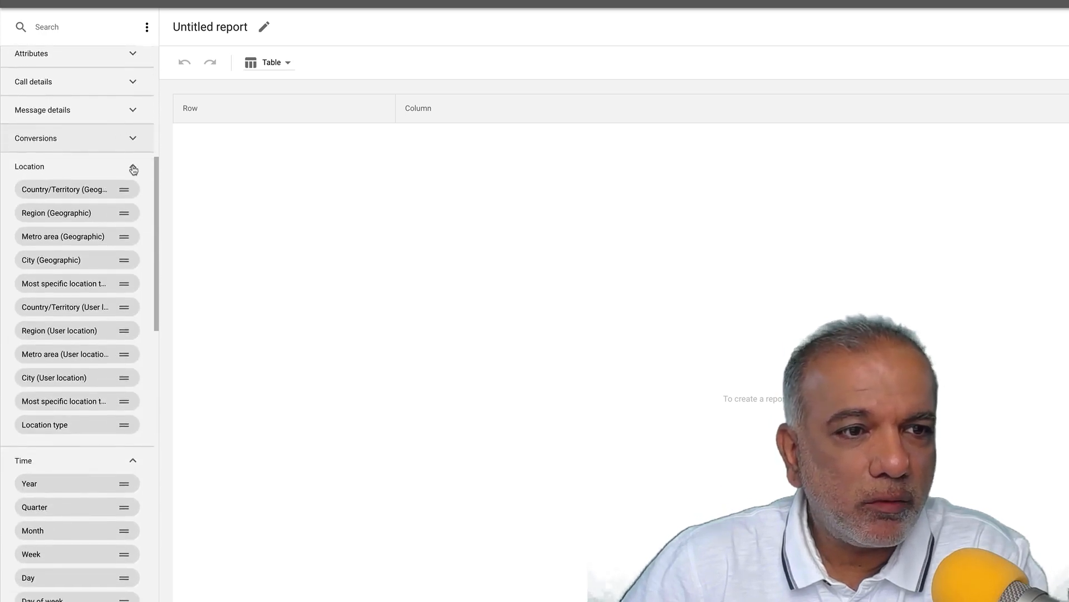
left_click(133, 169)
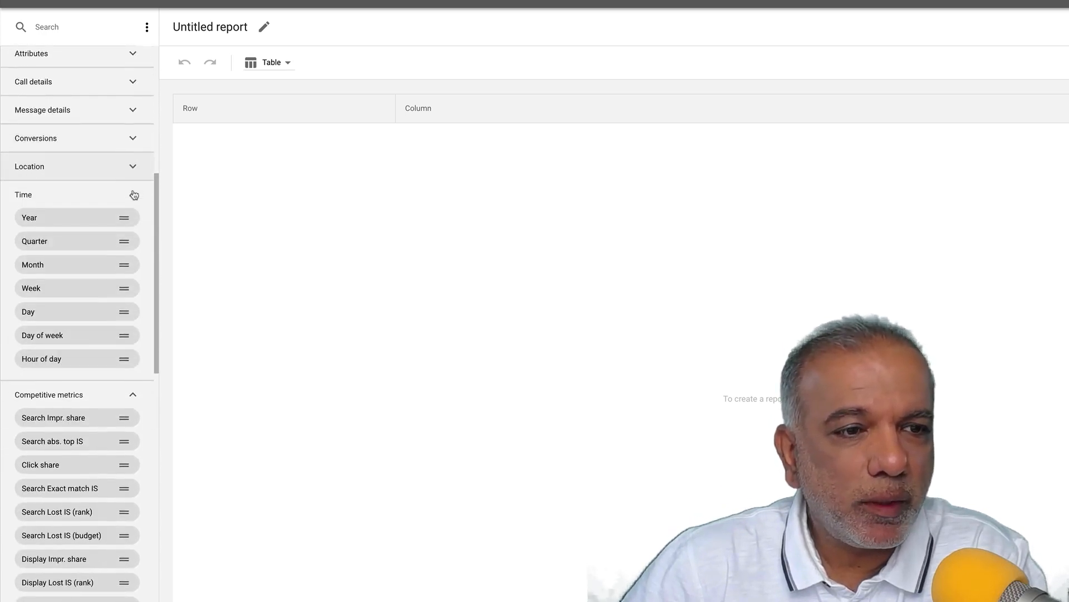
left_click(134, 195)
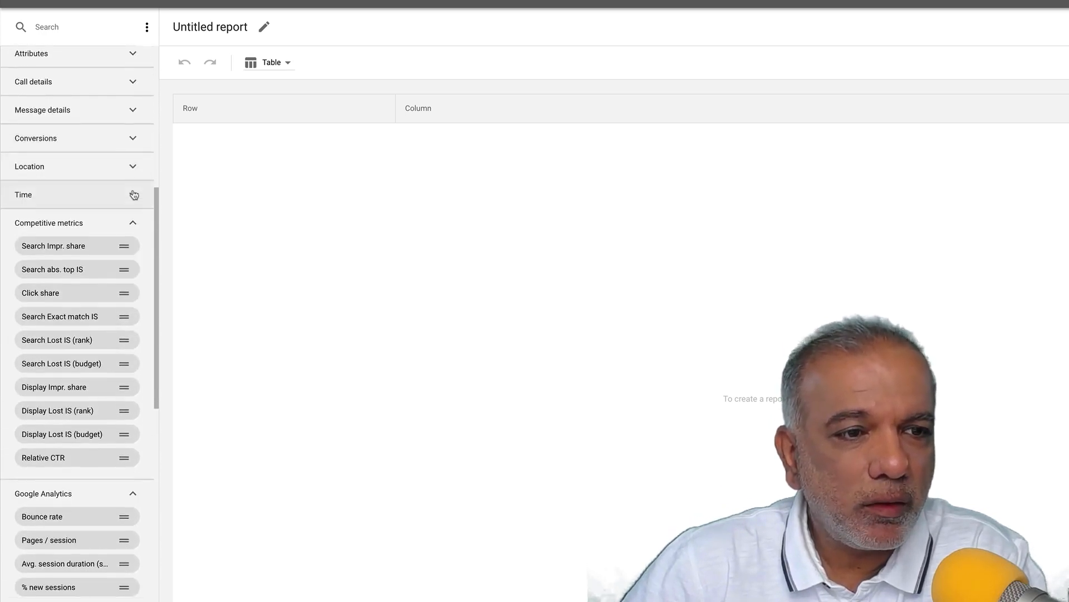
left_click(133, 223)
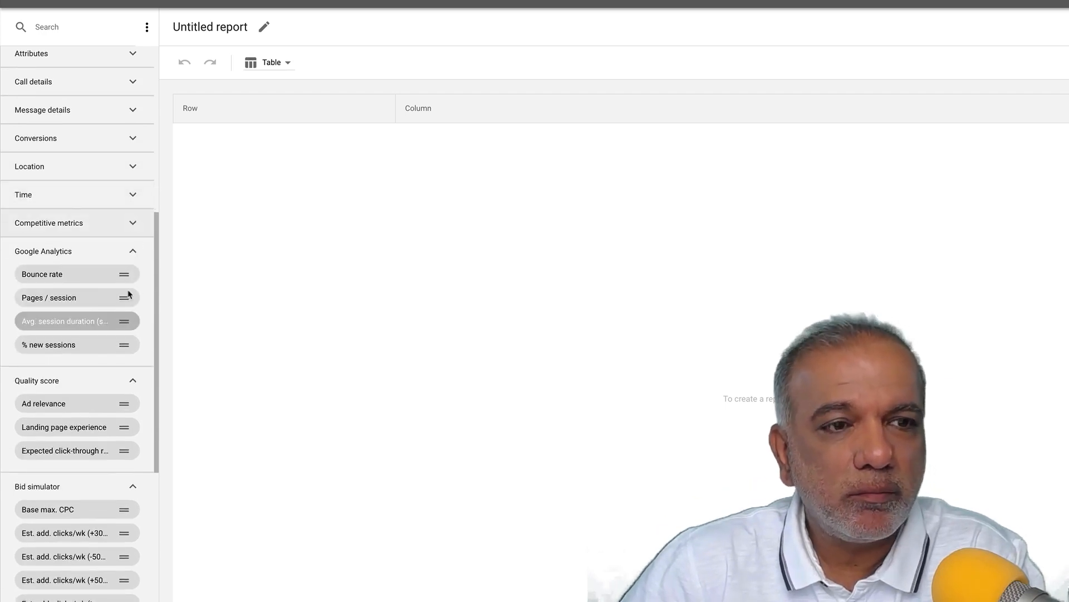
left_click(133, 254)
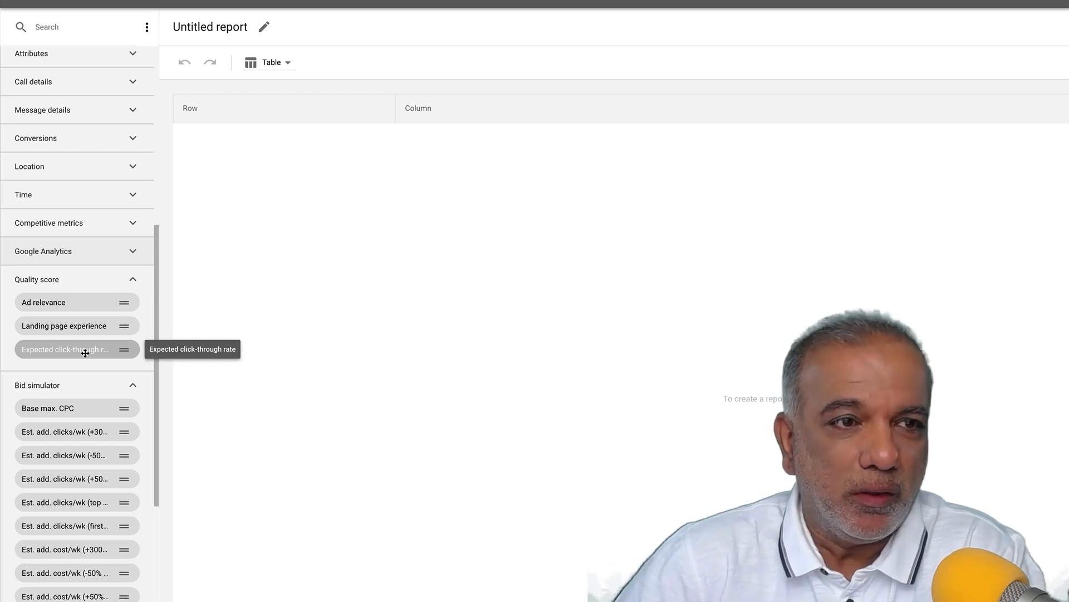
Add Campaign, Ad group and Search keyword, in that order, as rows of the untitled report.
scroll(119, 276, "up", 7)
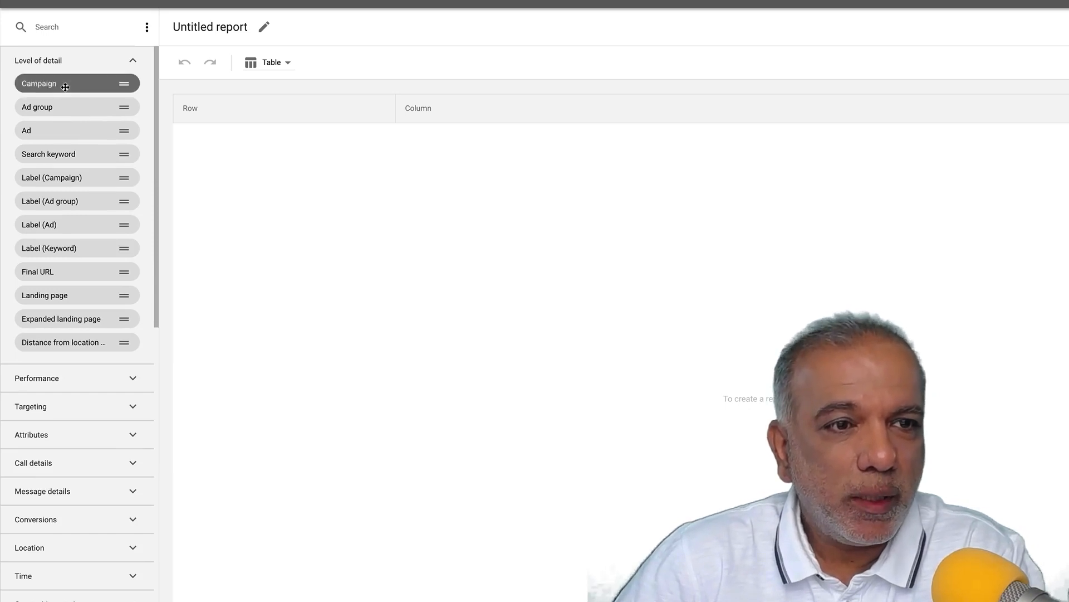
left_click_drag(65, 86, 222, 123)
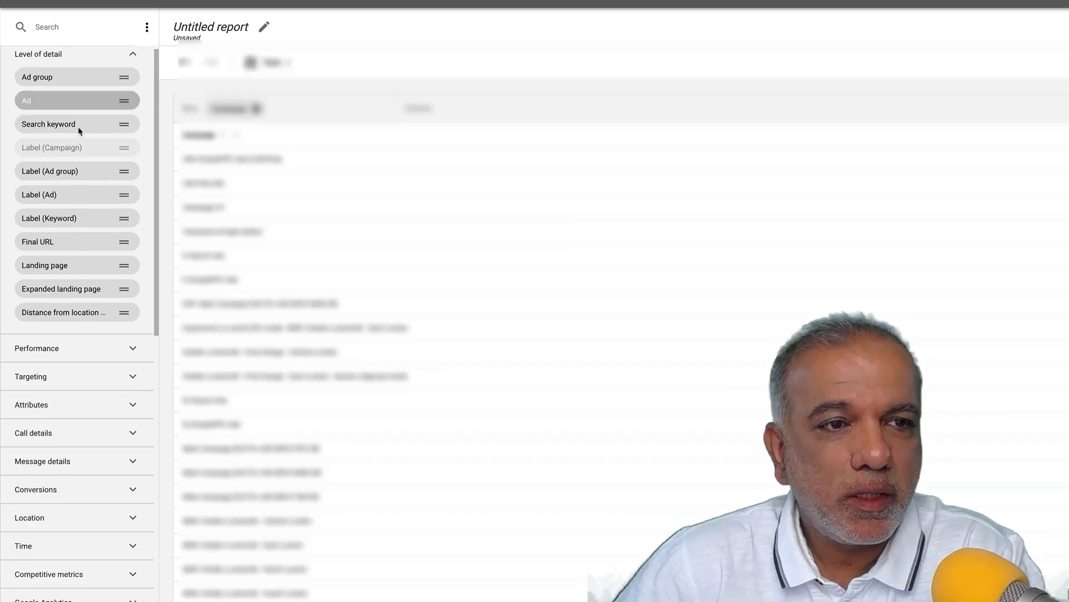
left_click_drag(79, 127, 268, 145)
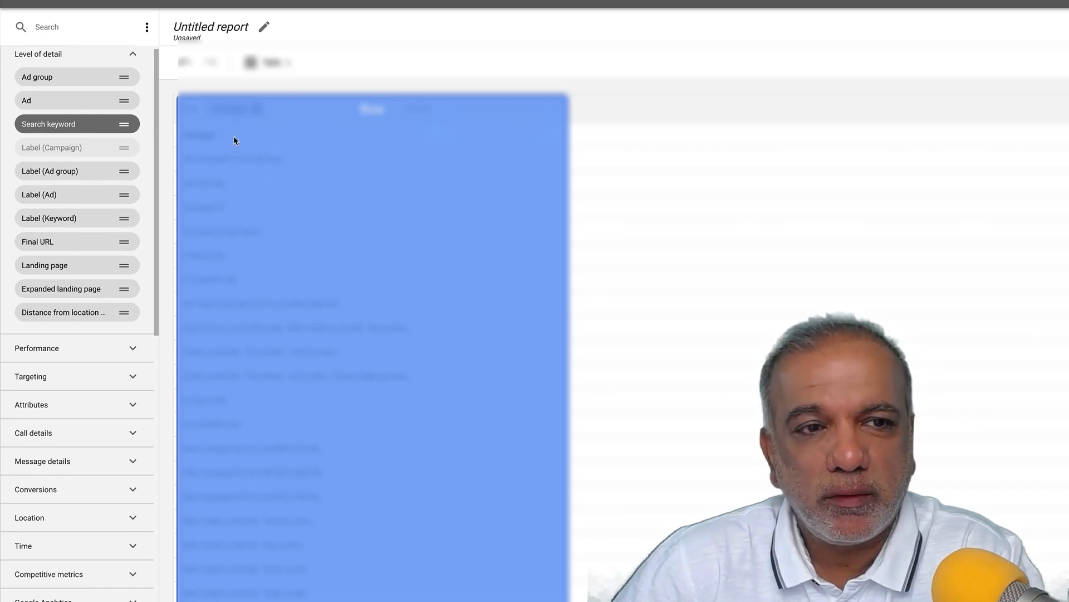
left_click_drag(216, 163, 217, 165)
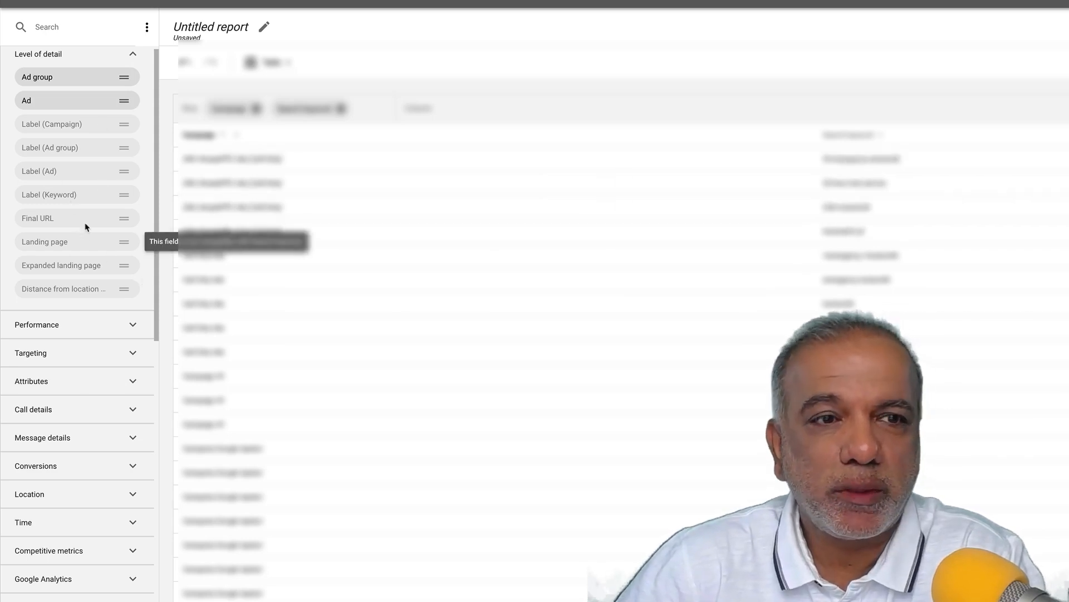
left_click_drag(85, 77, 318, 129)
left_click_drag(230, 134, 277, 109)
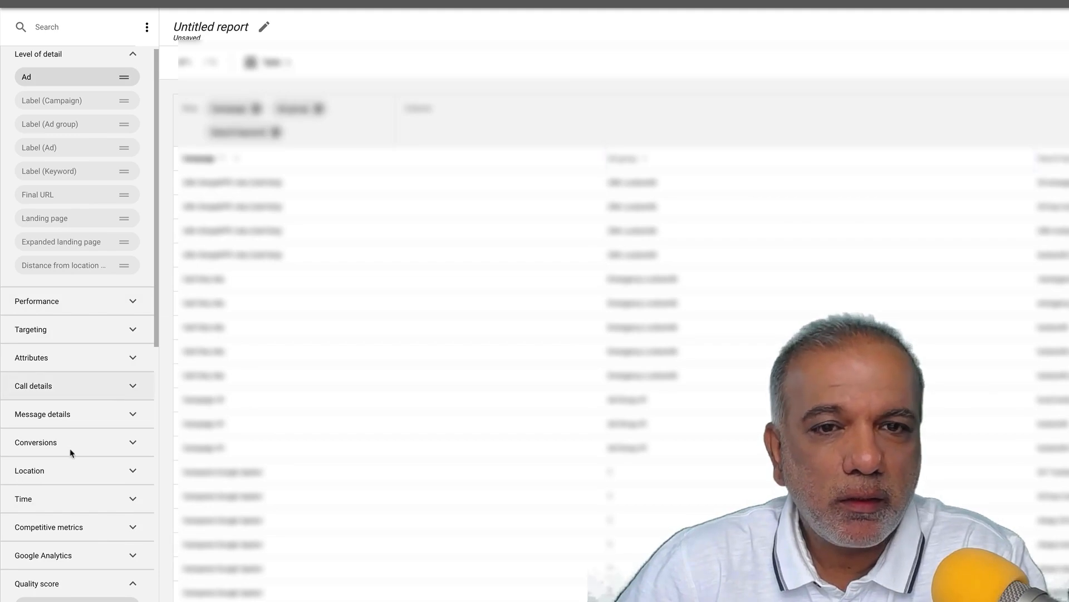
Add the Quality score fields Ad relevance, Landing page experience and Expected click-through rate as report rows after Search keyword.
scroll(69, 449, "down", 10)
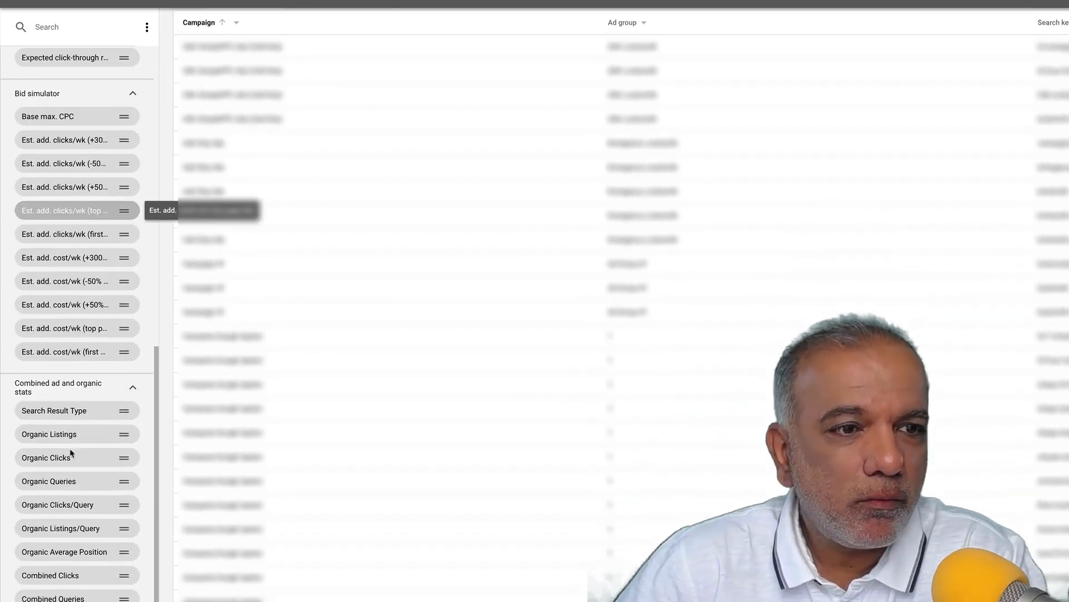
scroll(71, 449, "up", 3)
scroll(71, 449, "up", 1)
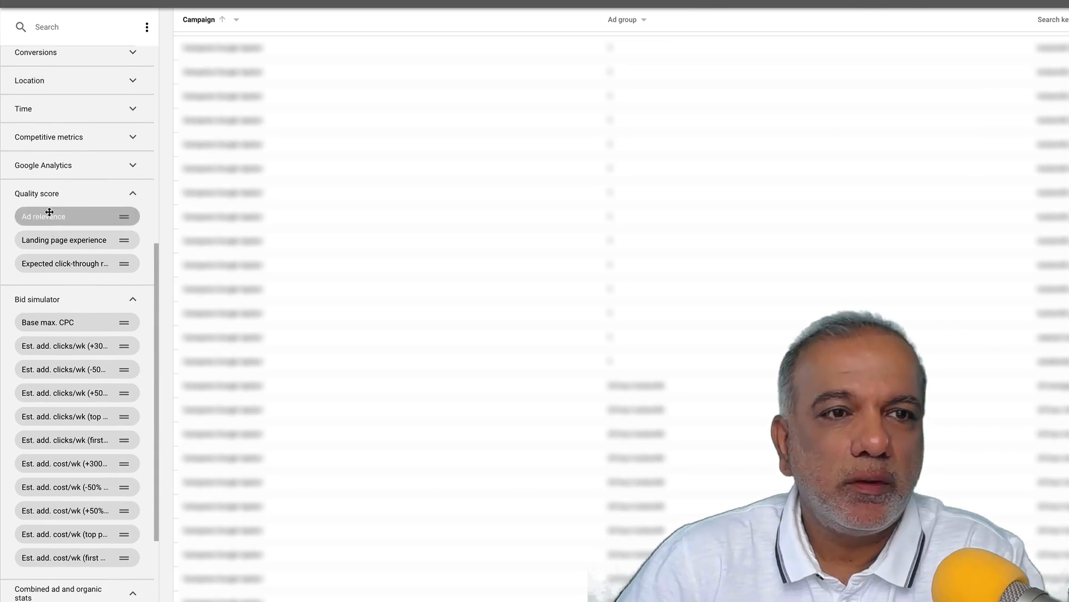
left_click_drag(39, 216, 984, 14)
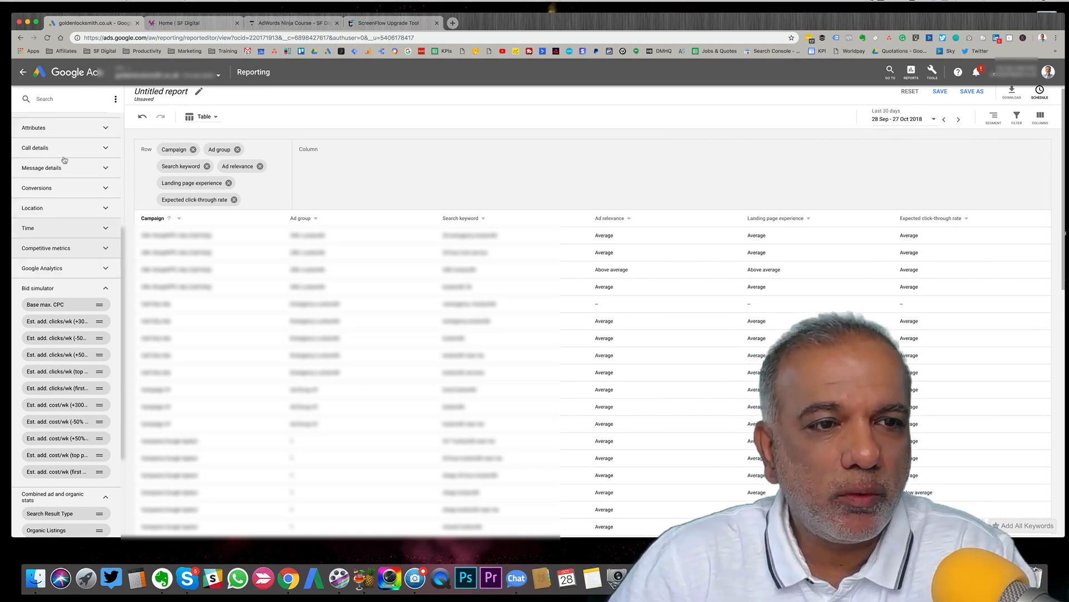
Search the report fields for "quality score" and add the Quality score attribute as the last row field.
left_click(58, 98)
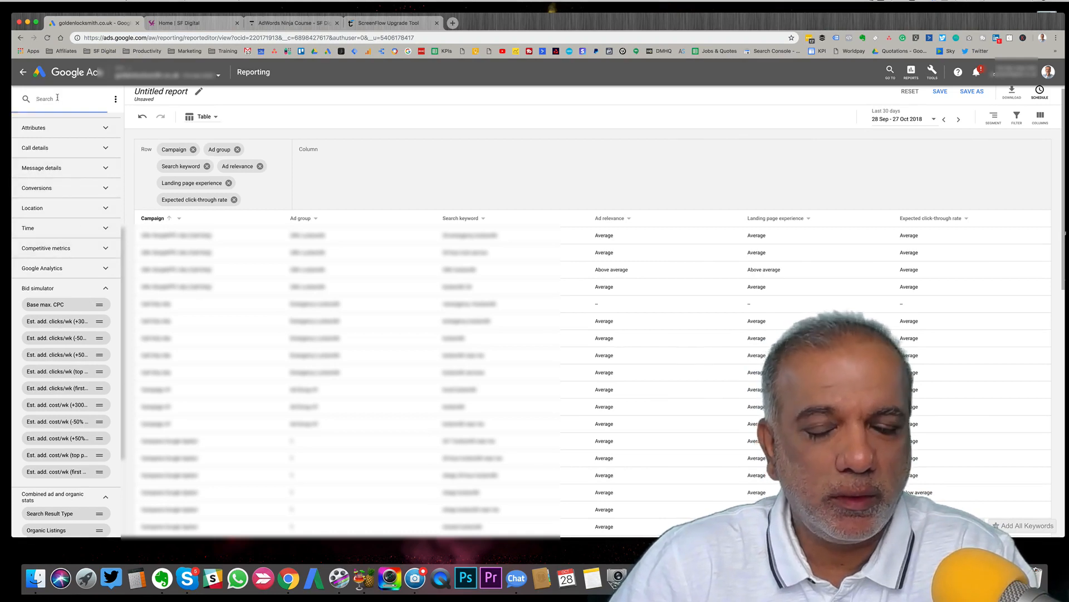
type("qu")
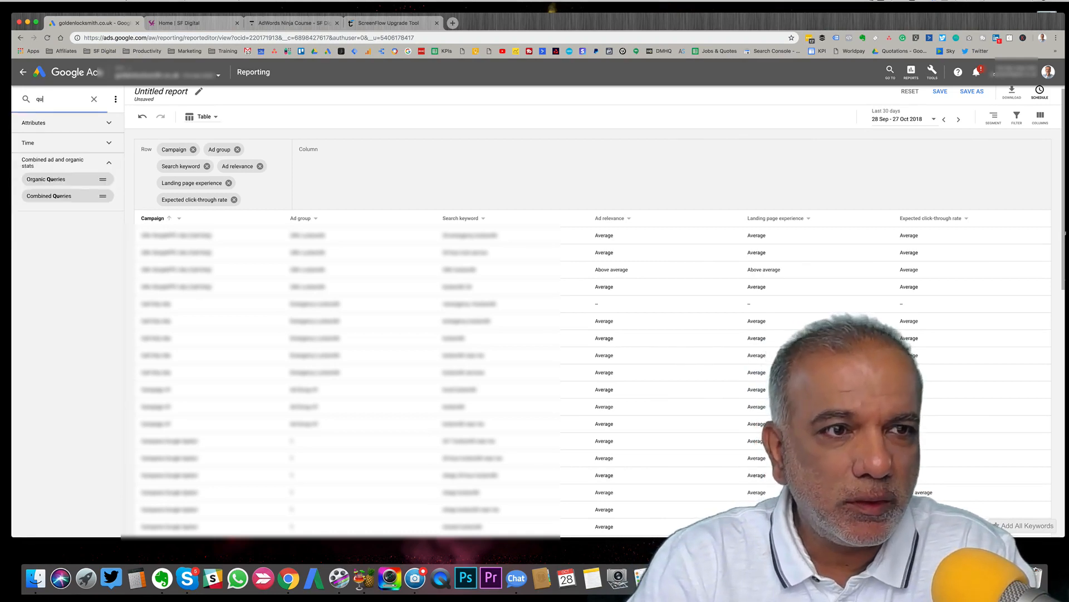
type("ality")
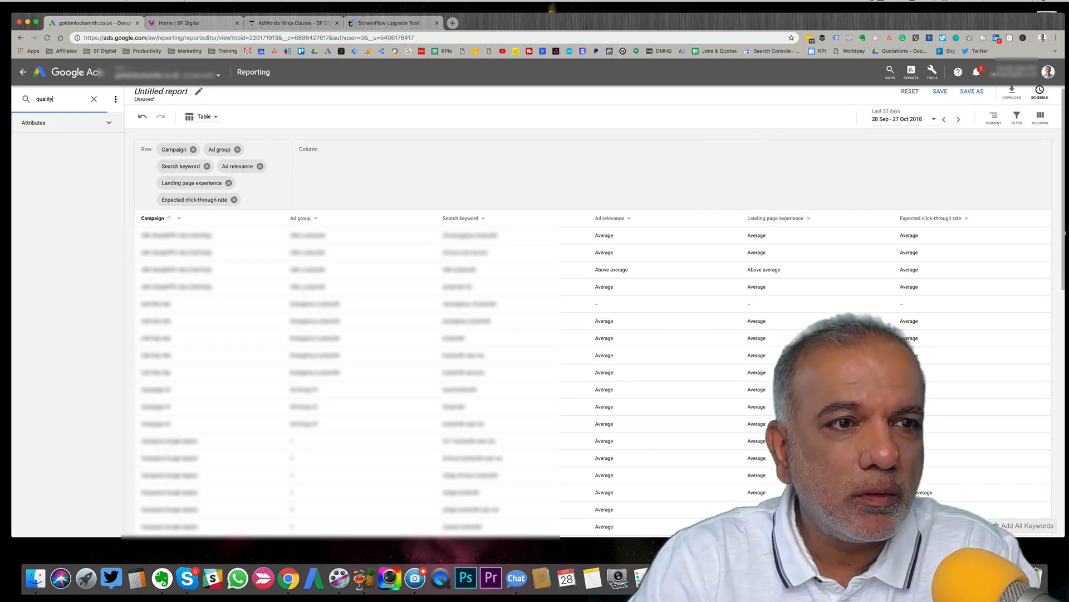
type(" sco")
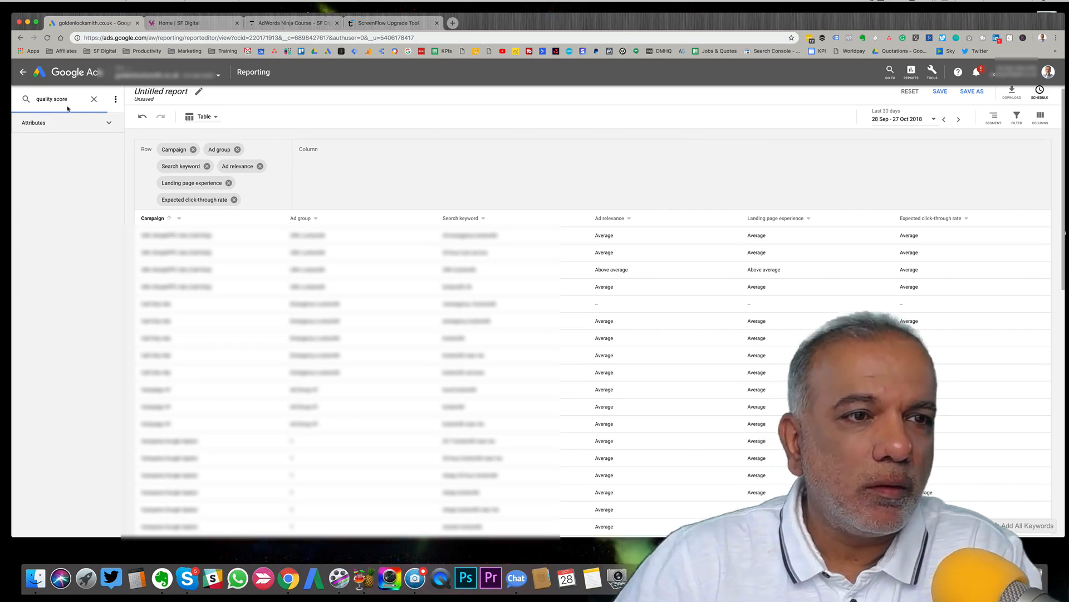
type("re")
left_click(61, 123)
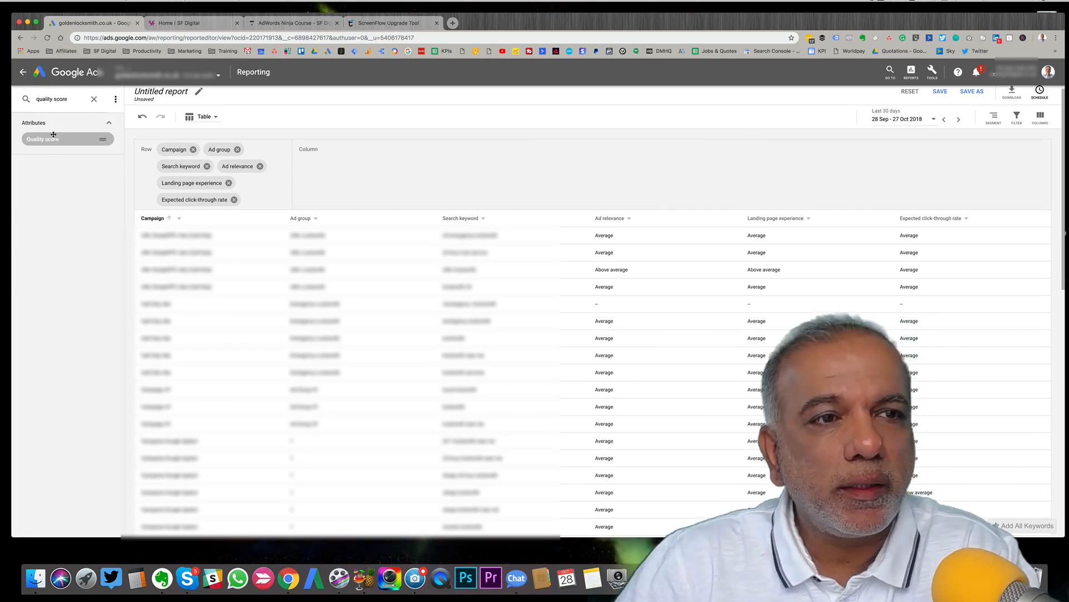
left_click_drag(44, 139, 244, 158)
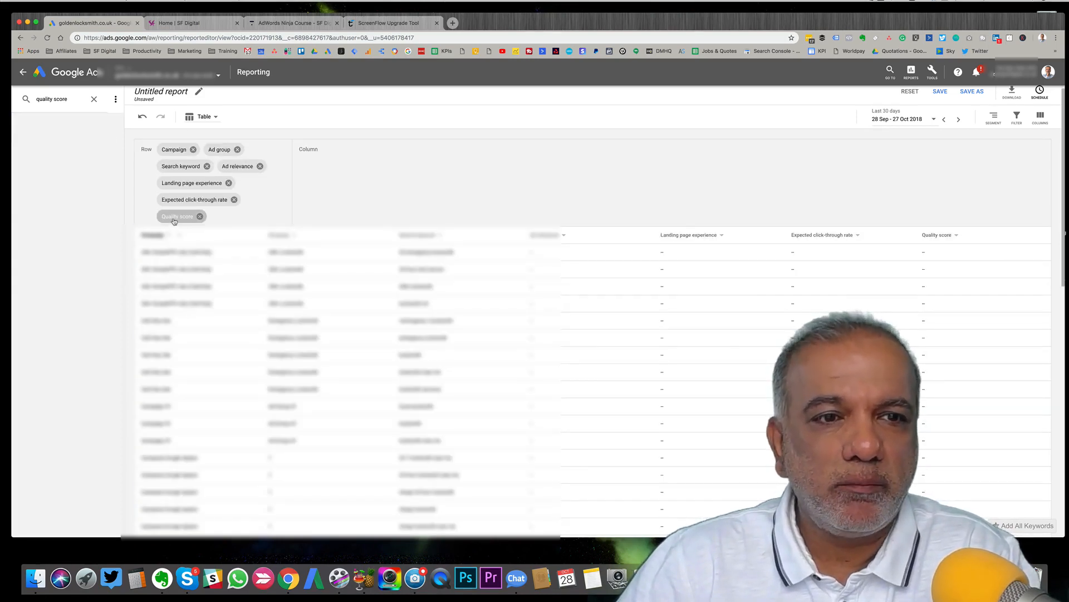
Move the Quality score row field directly after Search keyword and sort the report by Quality score from high to low.
left_click_drag(175, 220, 219, 168)
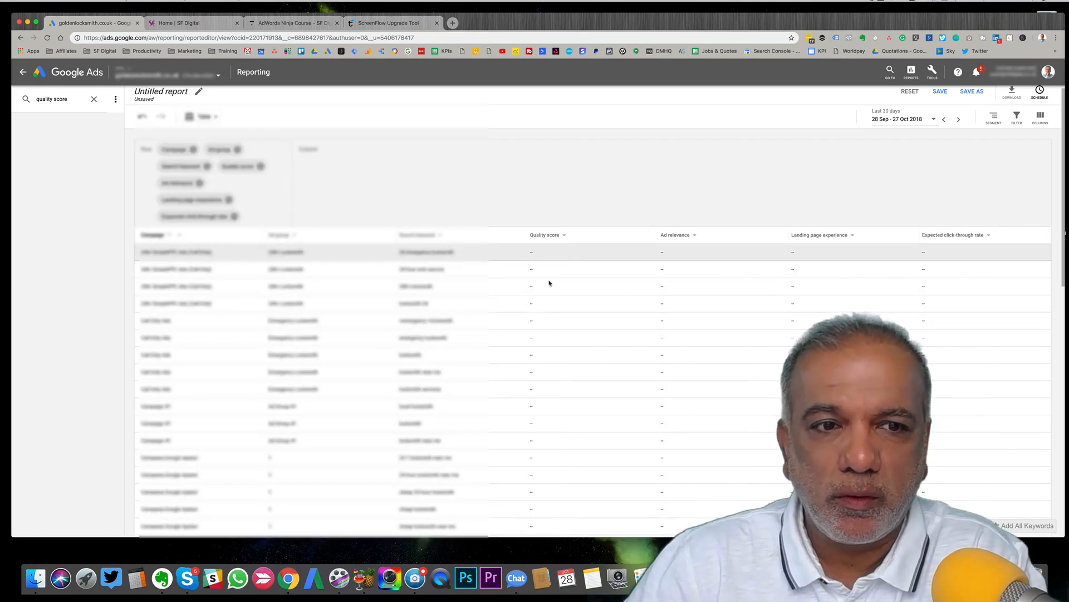
left_click(556, 236)
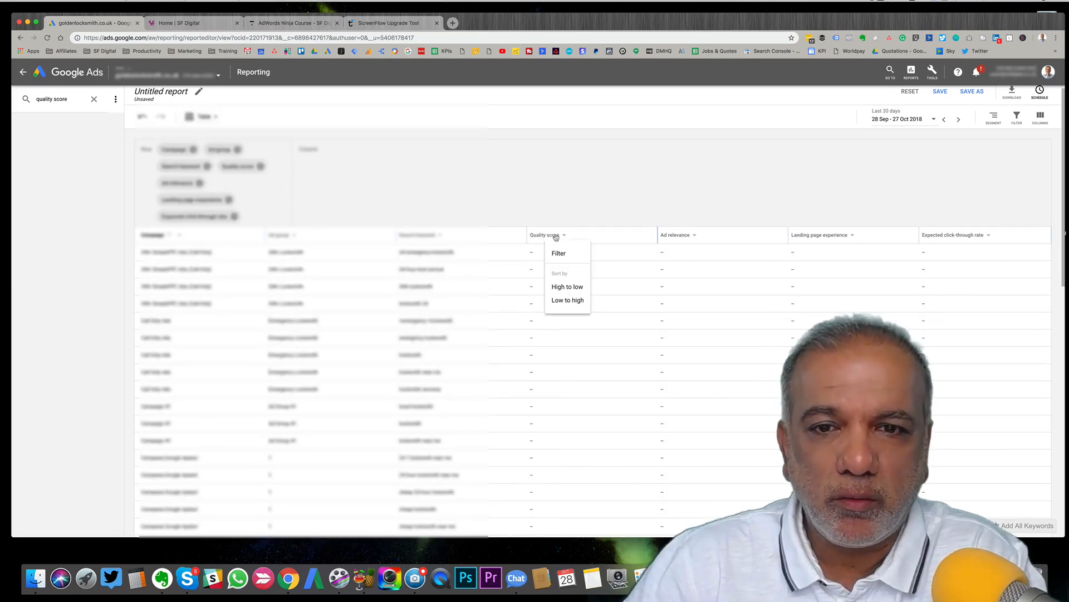
left_click(567, 288)
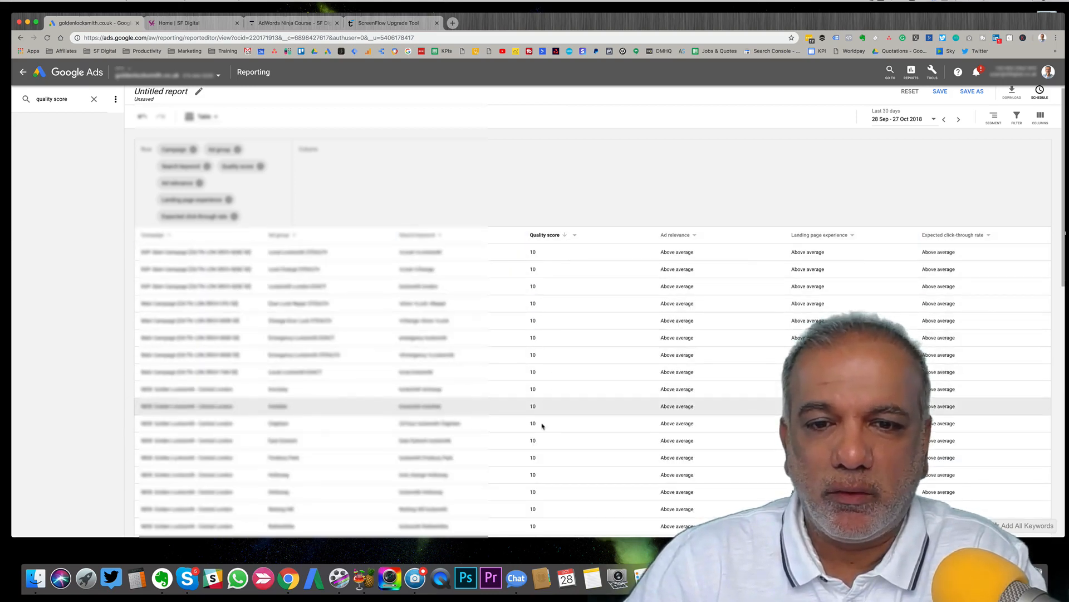
scroll(528, 453, "down", 5)
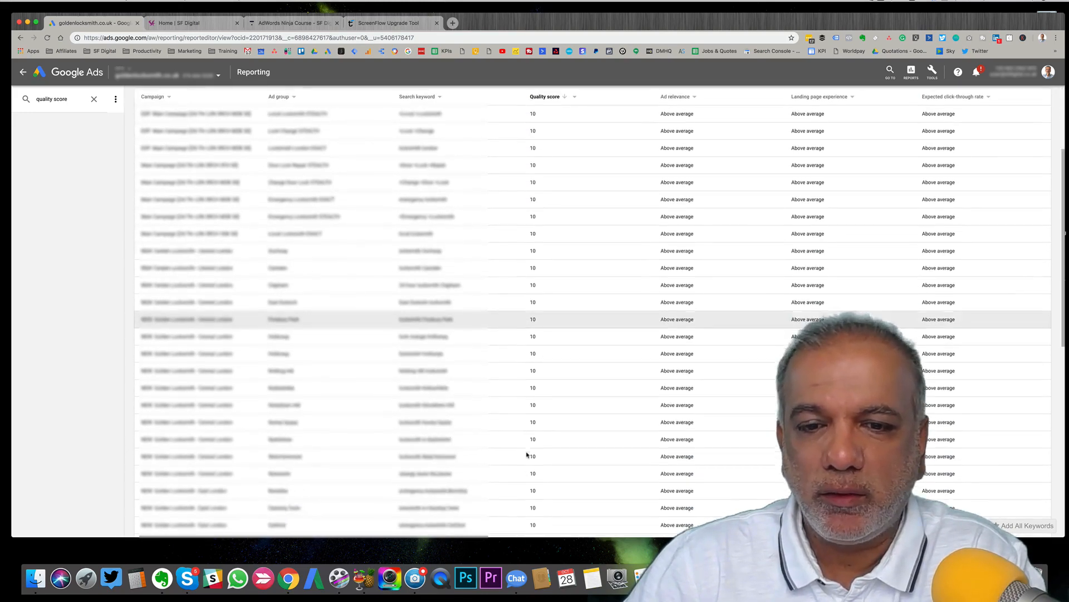
scroll(526, 455, "down", 6)
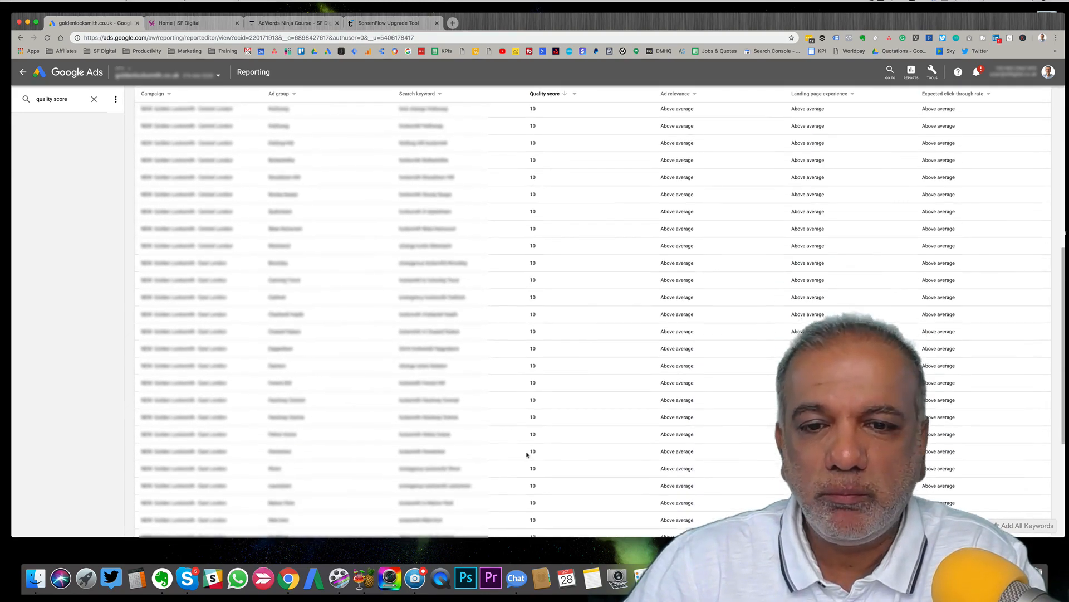
scroll(527, 455, "down", 1)
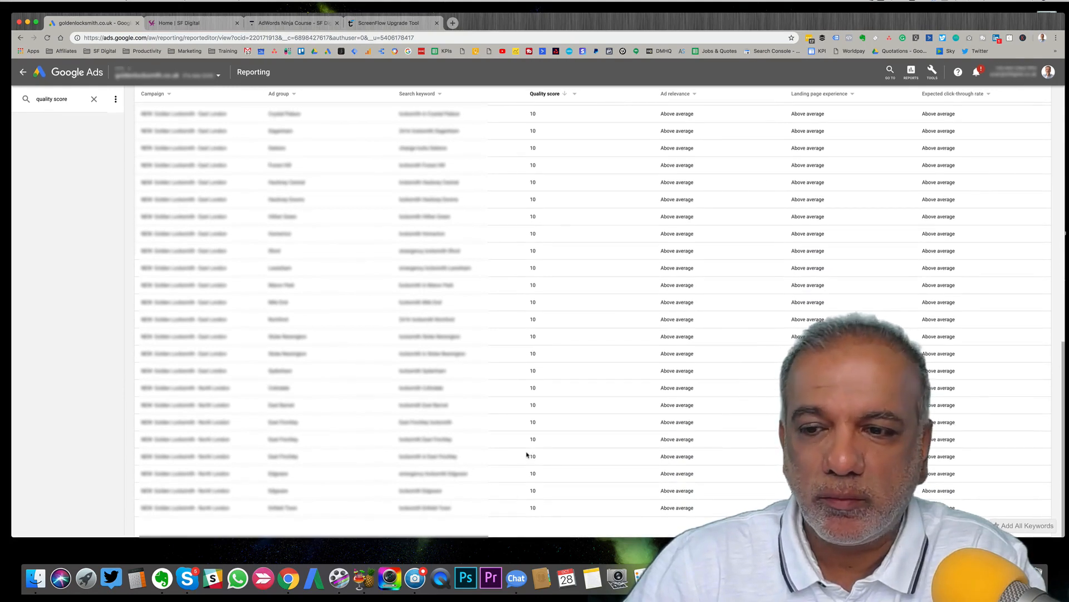
scroll(527, 454, "up", 8)
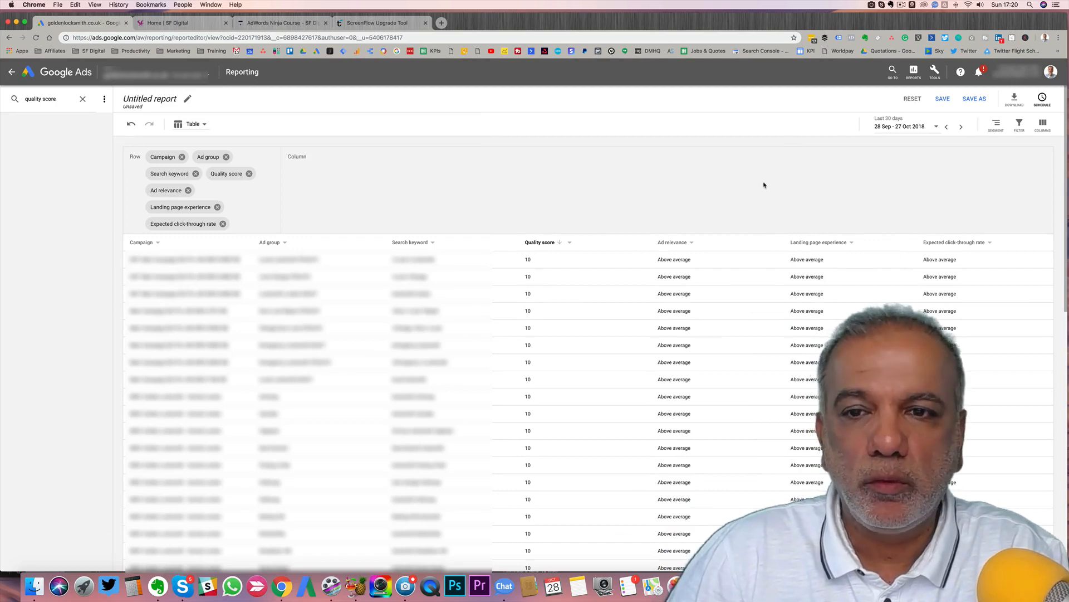
Look through the report's download formats and its schedule frequency options, leaving the schedule dialog without saving.
left_click(1014, 99)
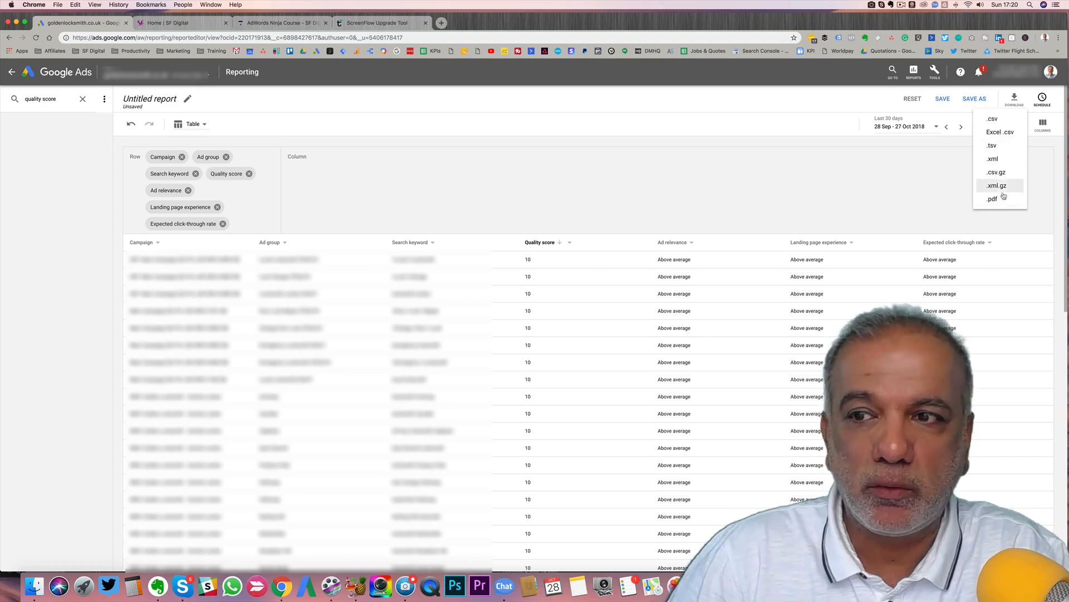
left_click(1043, 101)
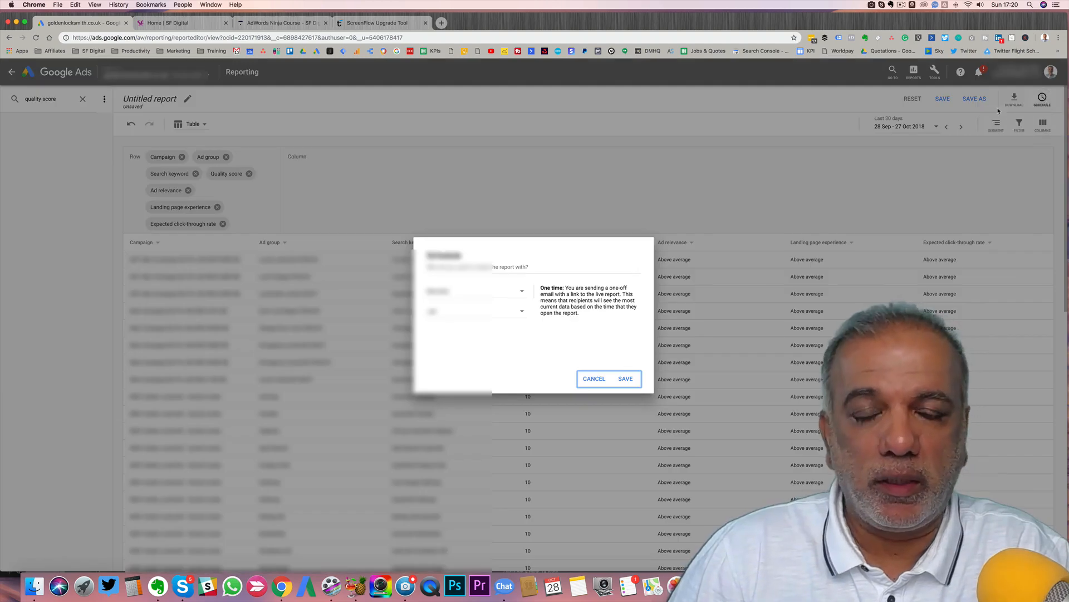
left_click(468, 294)
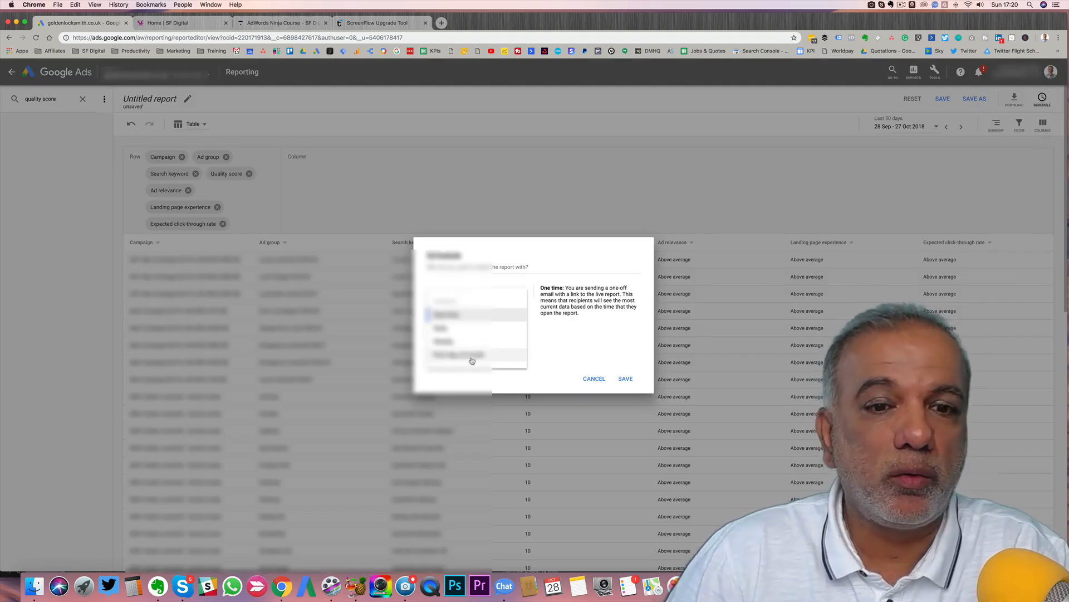
left_click(590, 381)
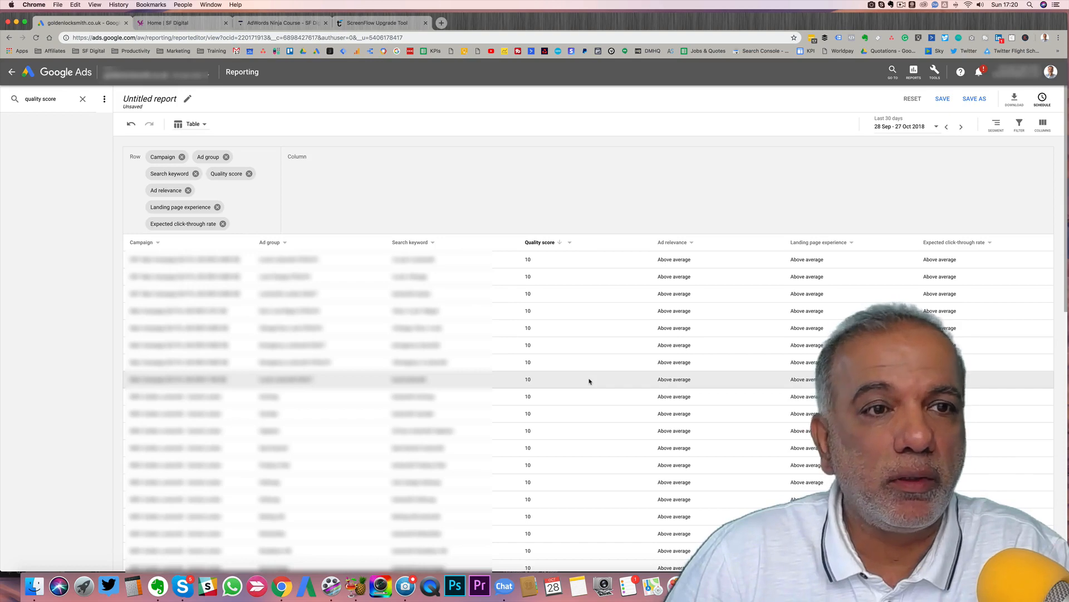